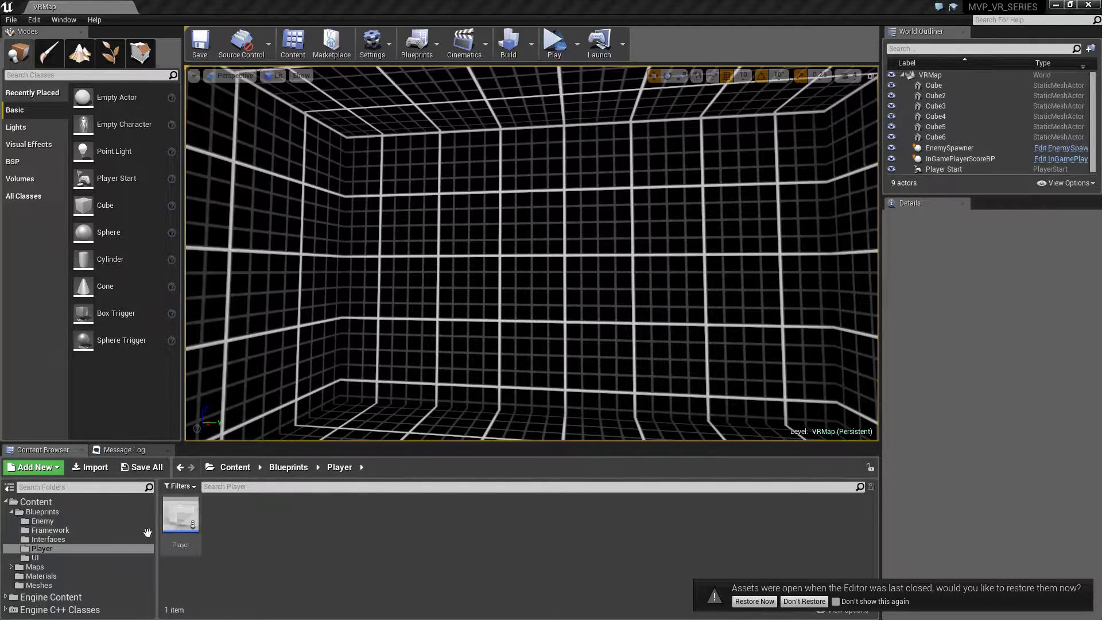
In the Player blueprint, set LineTraceByChannel's Draw Debug Type to None, then compile and save.
double_click(187, 522)
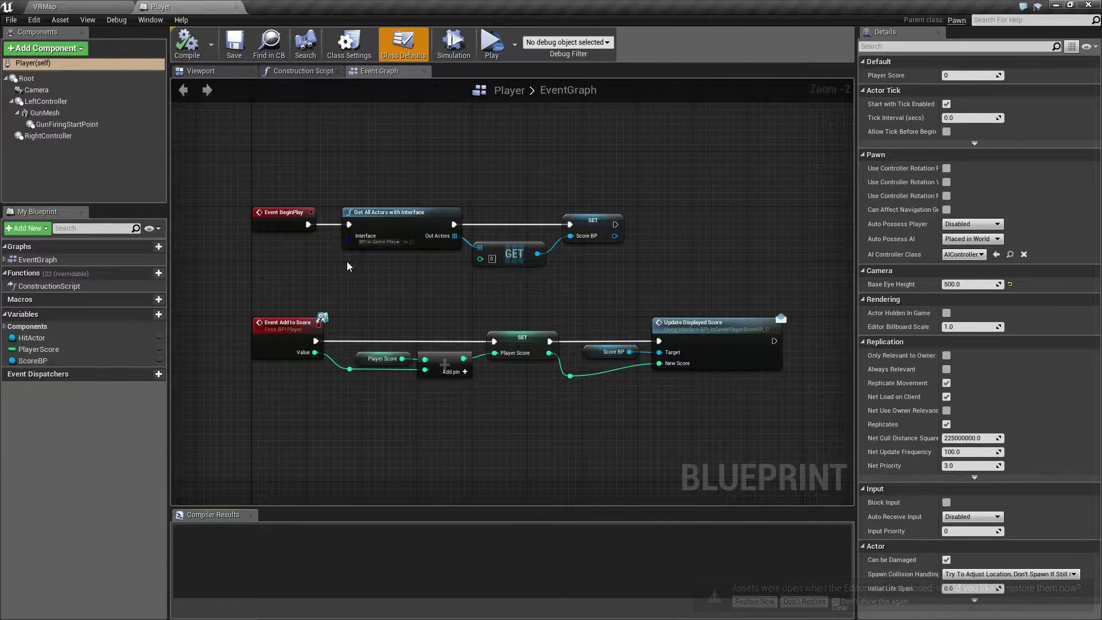
scroll(386, 413, "down", 3)
right_click_drag(401, 394, 580, 169)
scroll(603, 328, "up", 6)
mouse_move(603, 327)
right_mouse_down()
mouse_move(475, 420)
mouse_move(437, 505)
right_mouse_up()
left_click(404, 346)
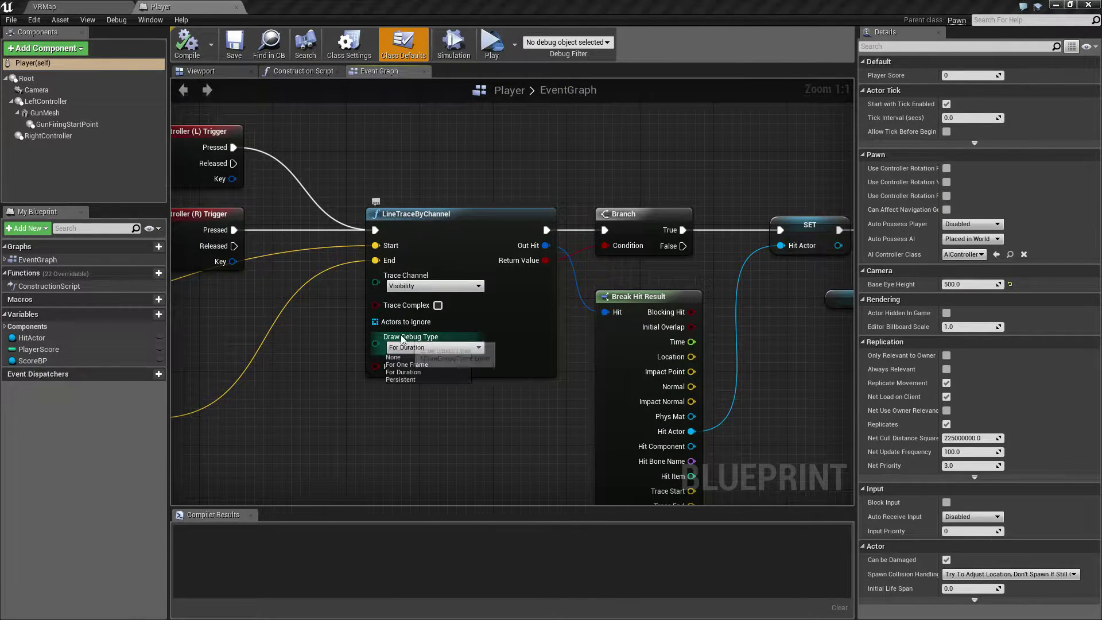
left_click(393, 357)
left_click(186, 43)
left_click(240, 46)
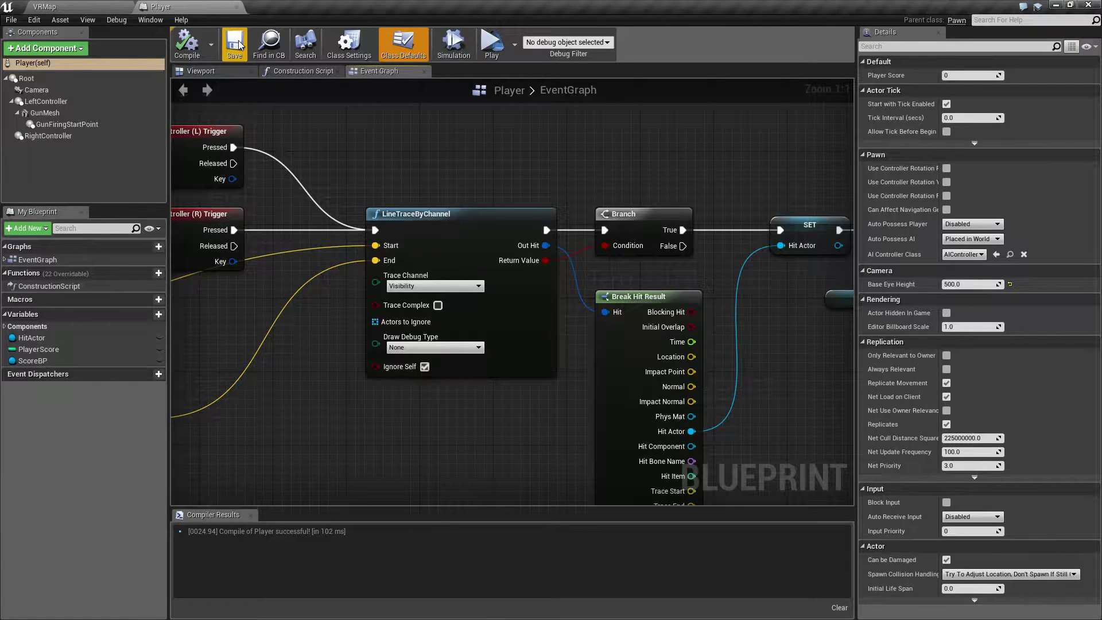
Look over the interface and MotionController trigger nodes, recompile Player, and return to VRMap.
right_click_drag(742, 140, 352, 126)
left_click_drag(352, 126, 638, 291)
left_click(538, 348)
right_click_drag(537, 348, 755, 369)
right_click_drag(307, 420, 521, 467)
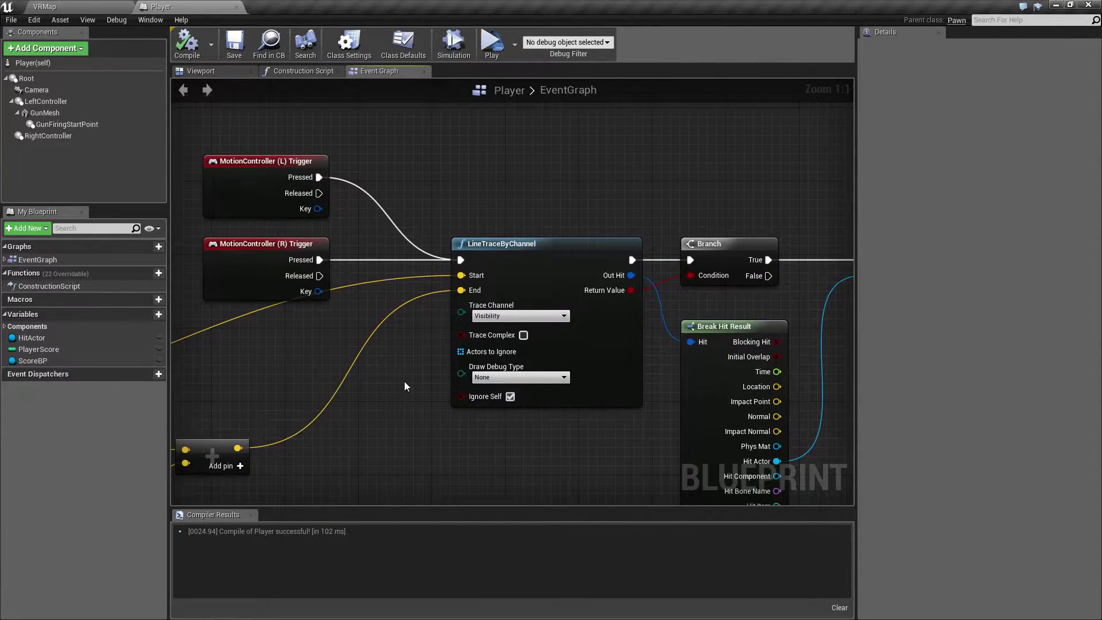
left_click(187, 44)
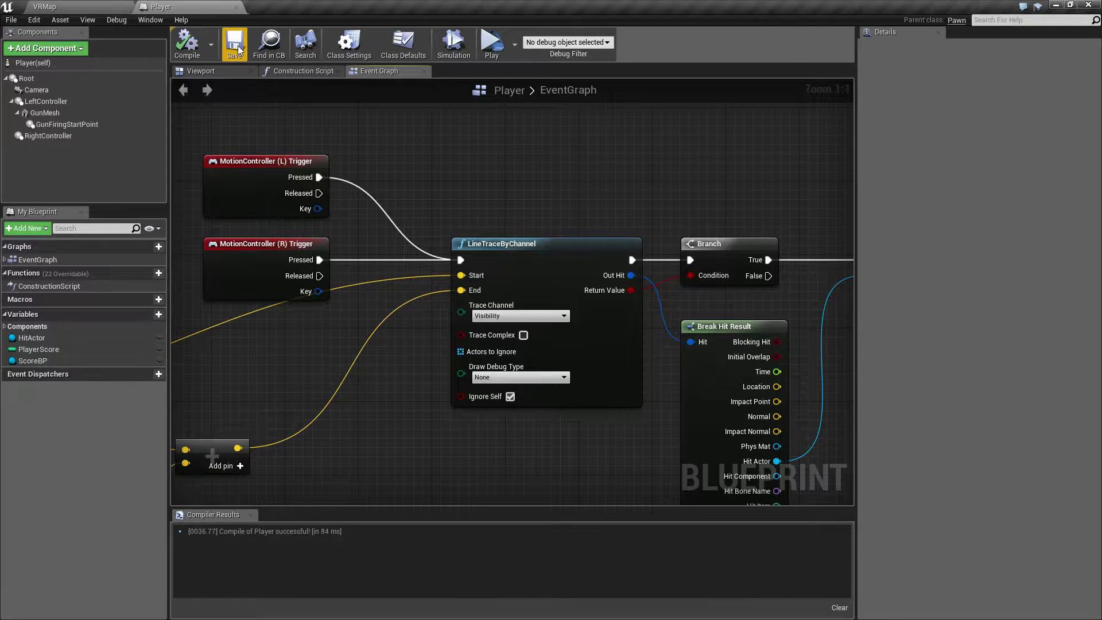
right_click_drag(449, 131, 522, 208)
left_click(38, 6)
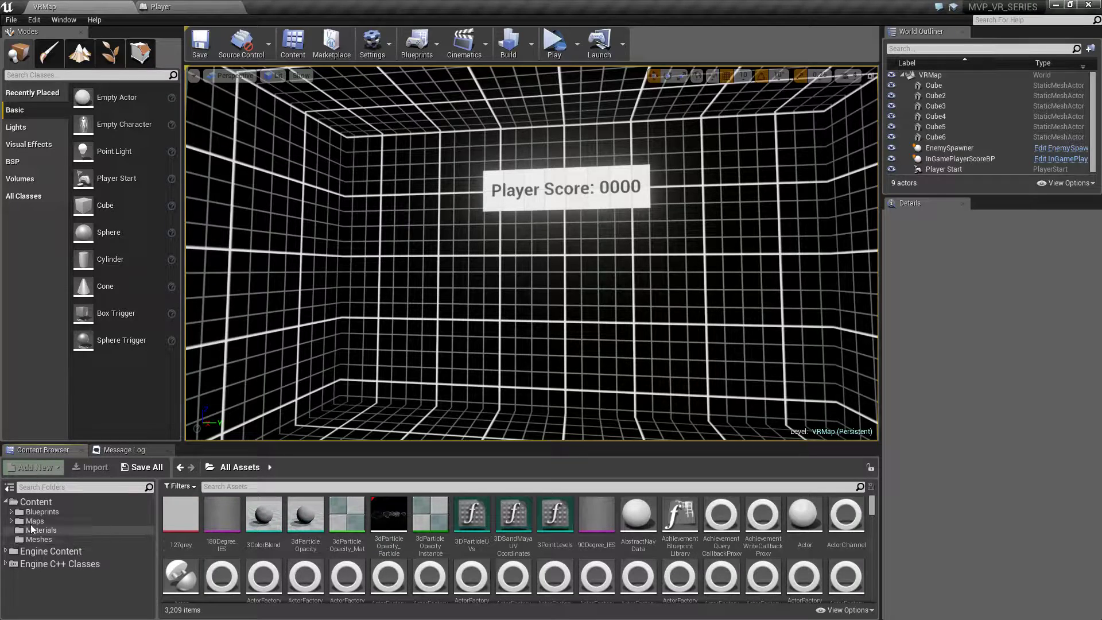
Expand Content and turn off Show Engine Content in the view options.
left_click(36, 503)
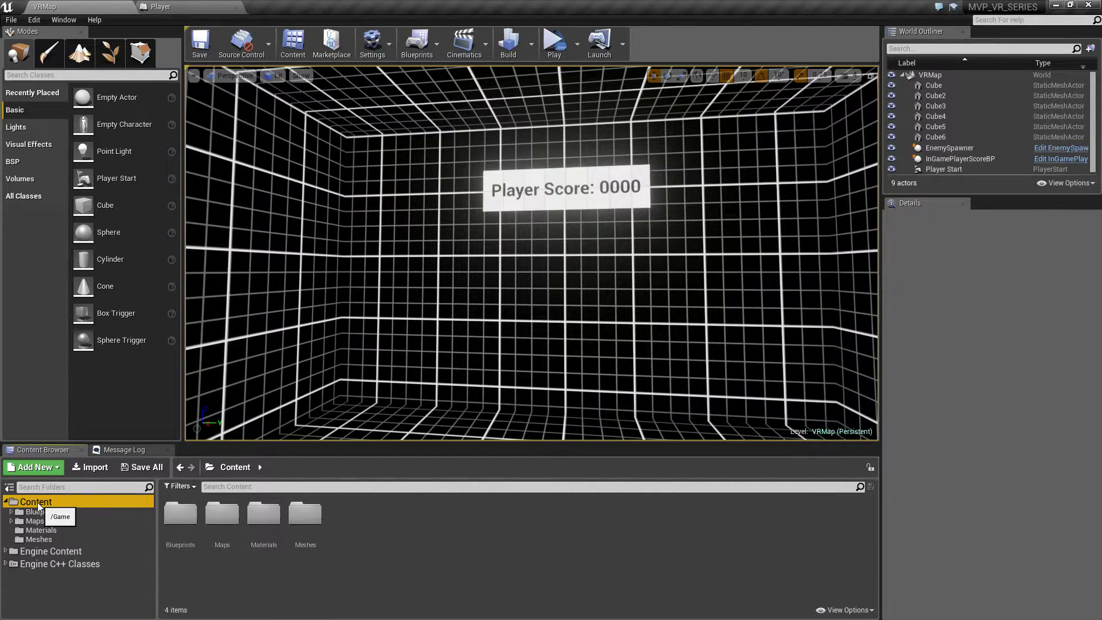
left_click(845, 610)
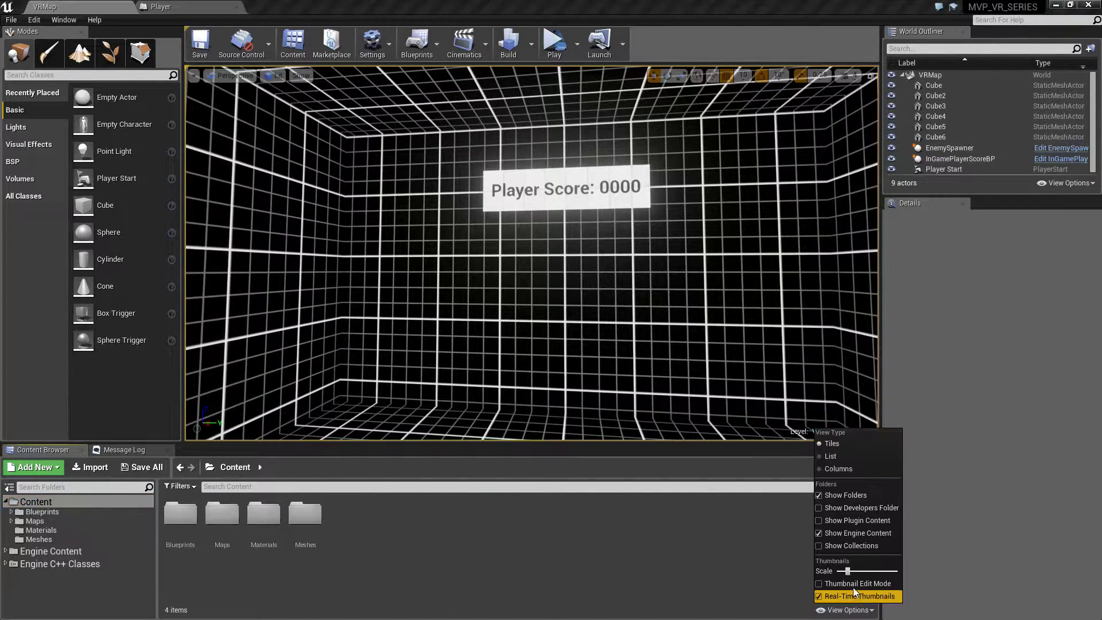
left_click(819, 534)
left_click(67, 578)
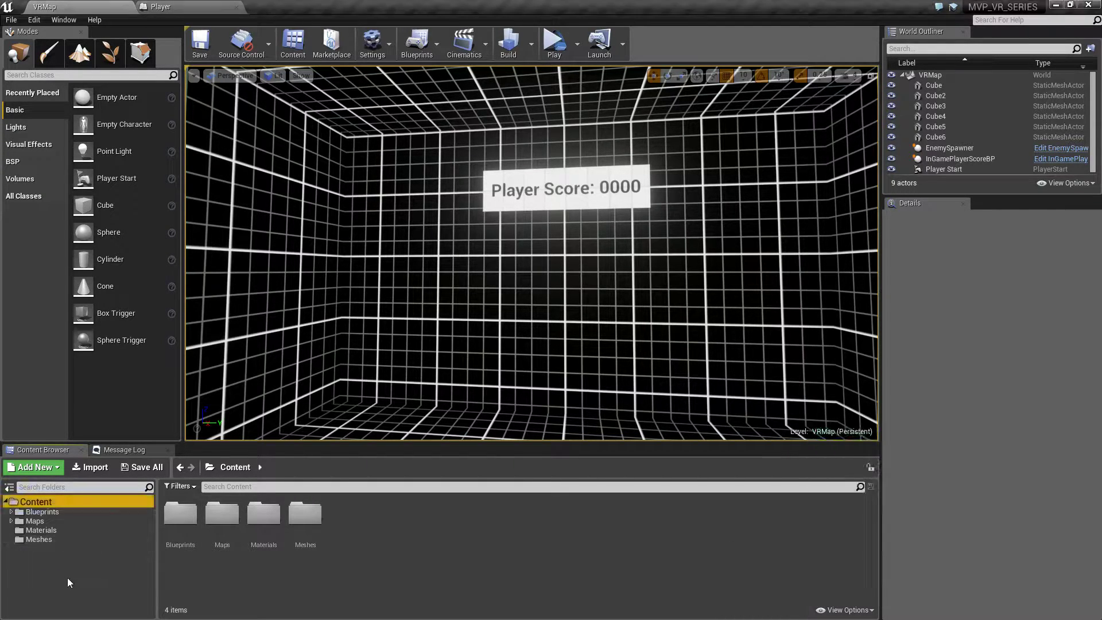
Create a new folder named 'Particles' under Content.
right_click(36, 504)
left_click(81, 319)
type("Particles")
key("Return")
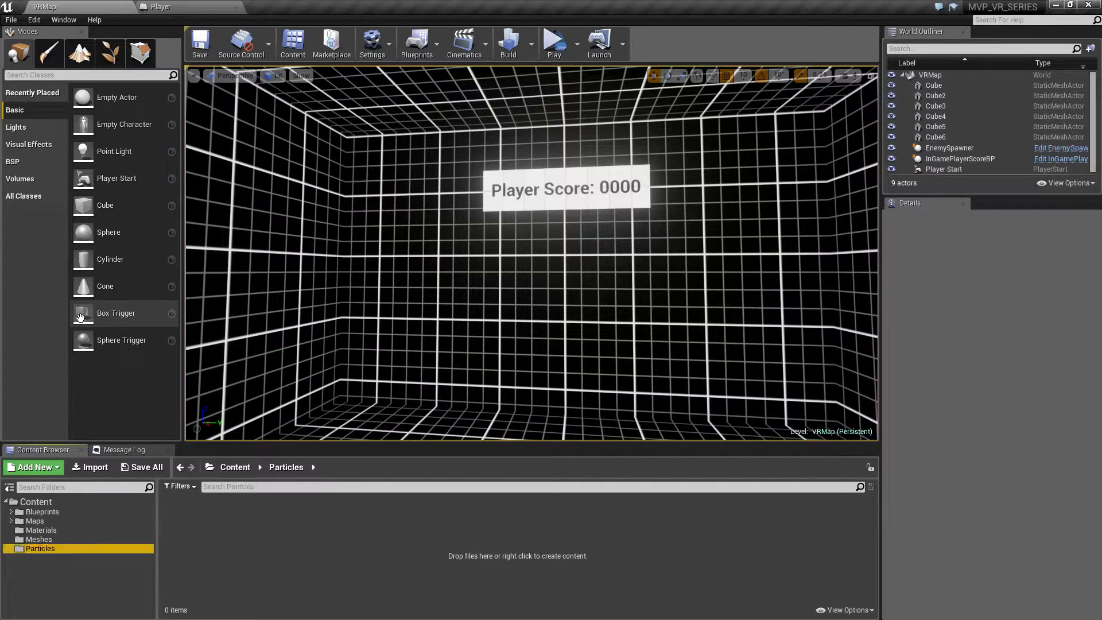
Create a Particle System named 'HitParticle' in the Particles folder.
right_click(215, 534)
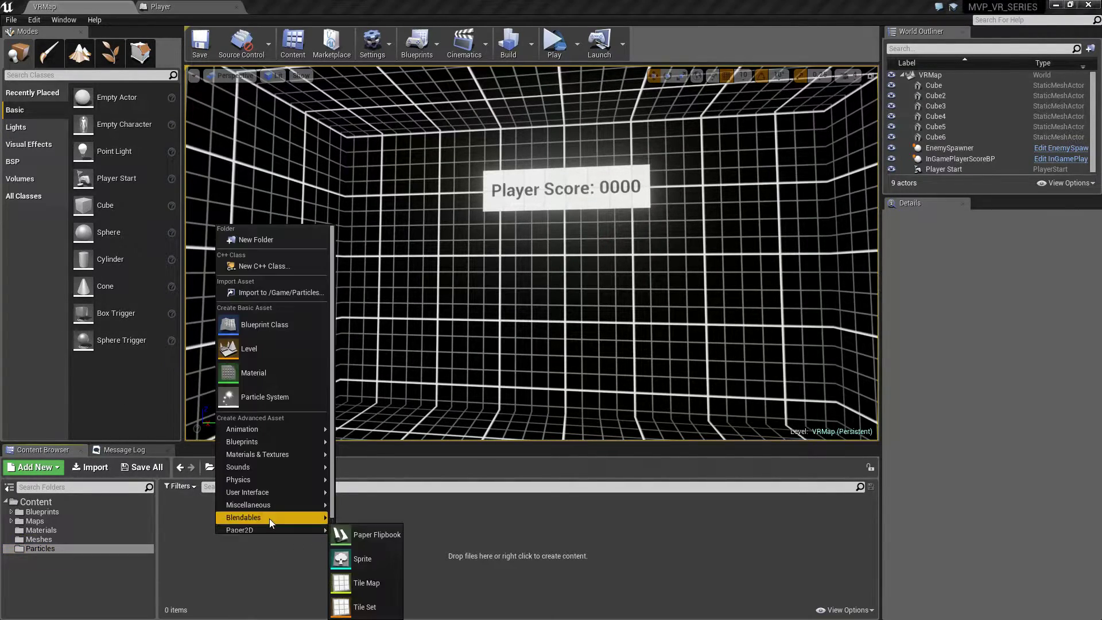
left_click(246, 396)
type("HitParticle")
key("Return")
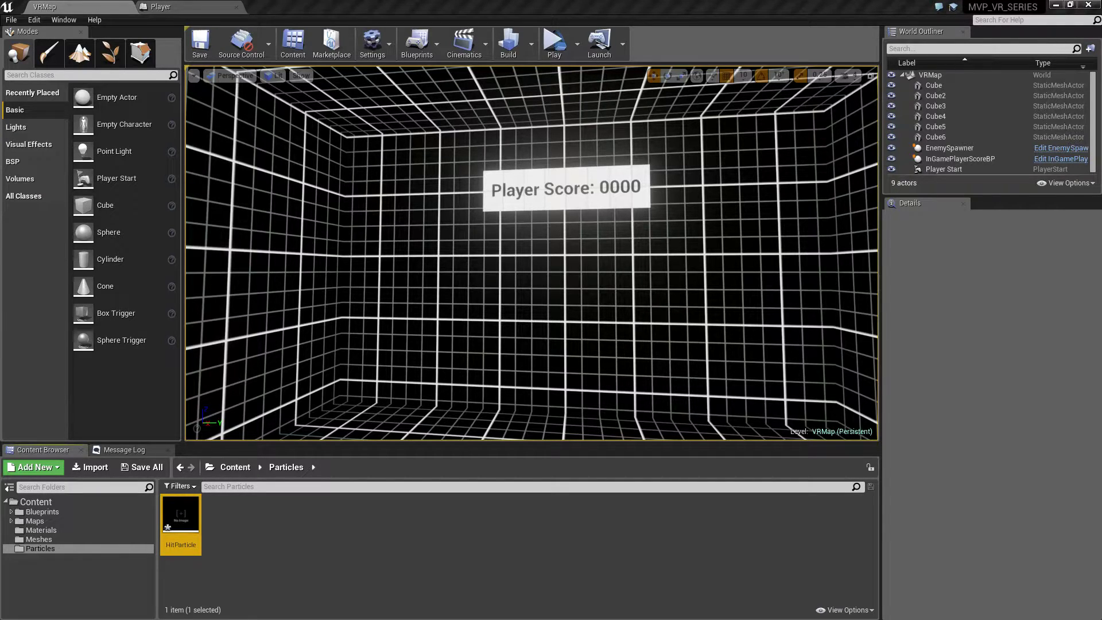
Open HitParticle in Cascade, inspect its Lifetime and Required modules, then go back to VRMap.
double_click(181, 517)
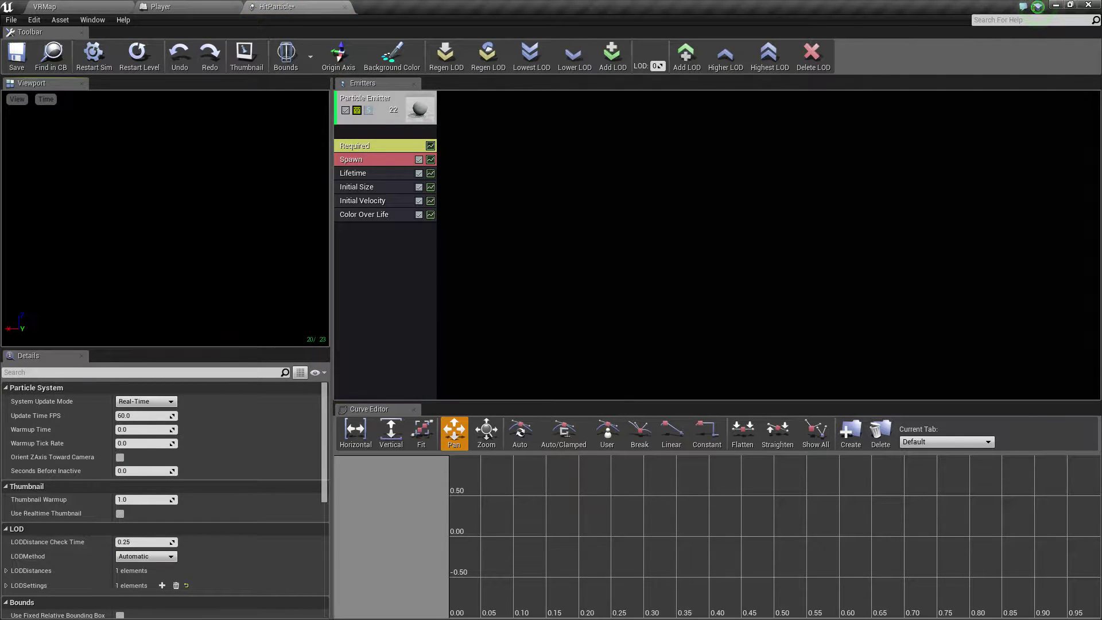
left_click(367, 174)
left_click(363, 150)
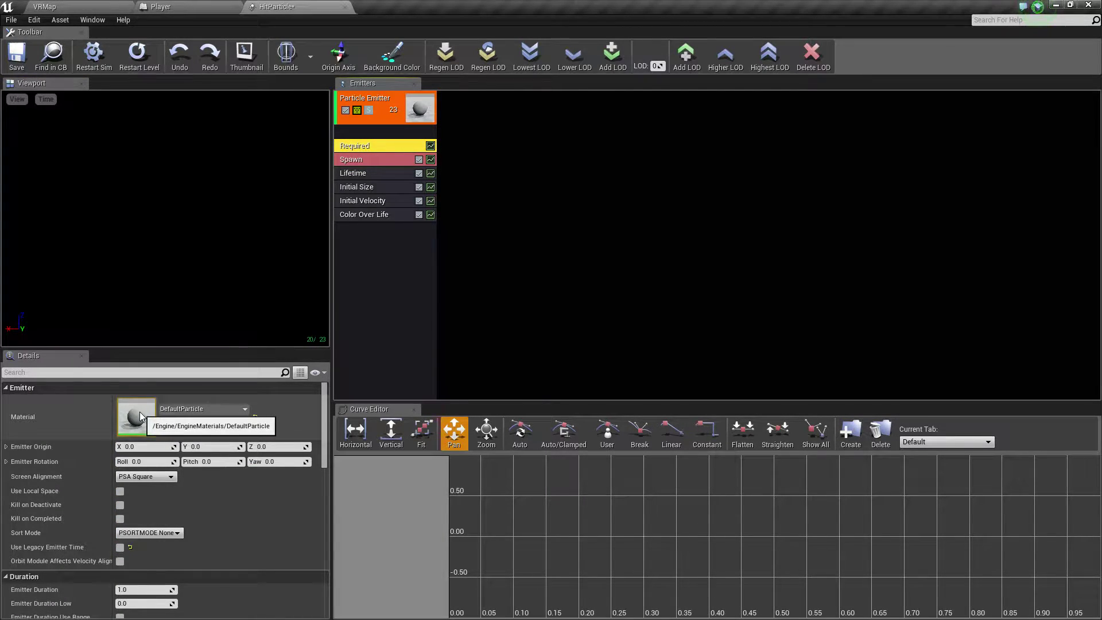
left_click(45, 6)
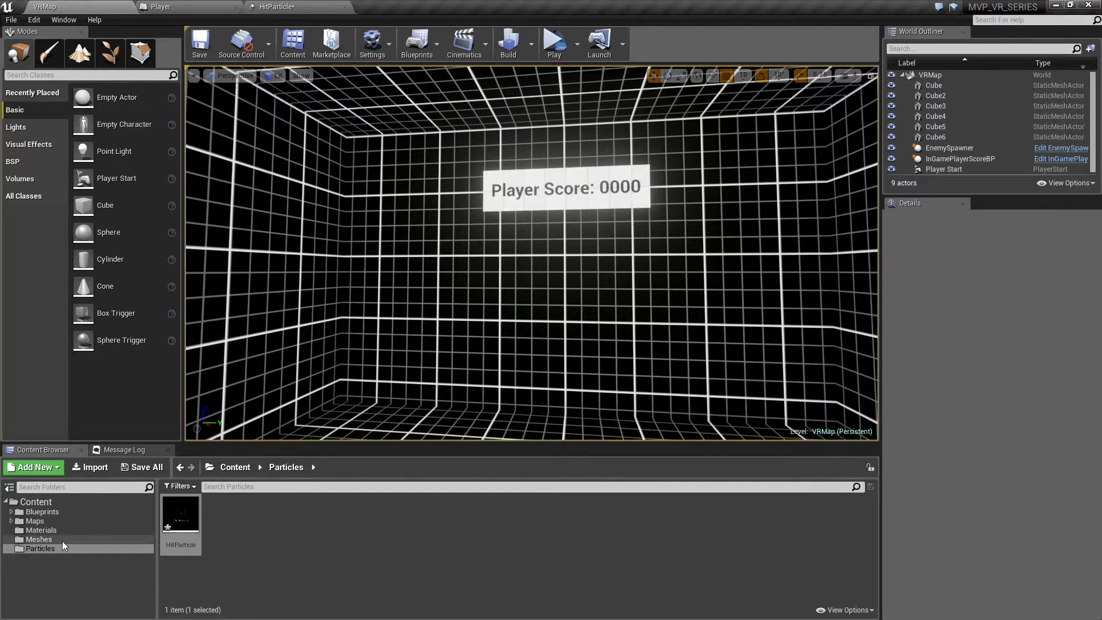
Create a new Material named HitParticleMat in the Materials folder and select it.
left_click(46, 531)
right_click(423, 535)
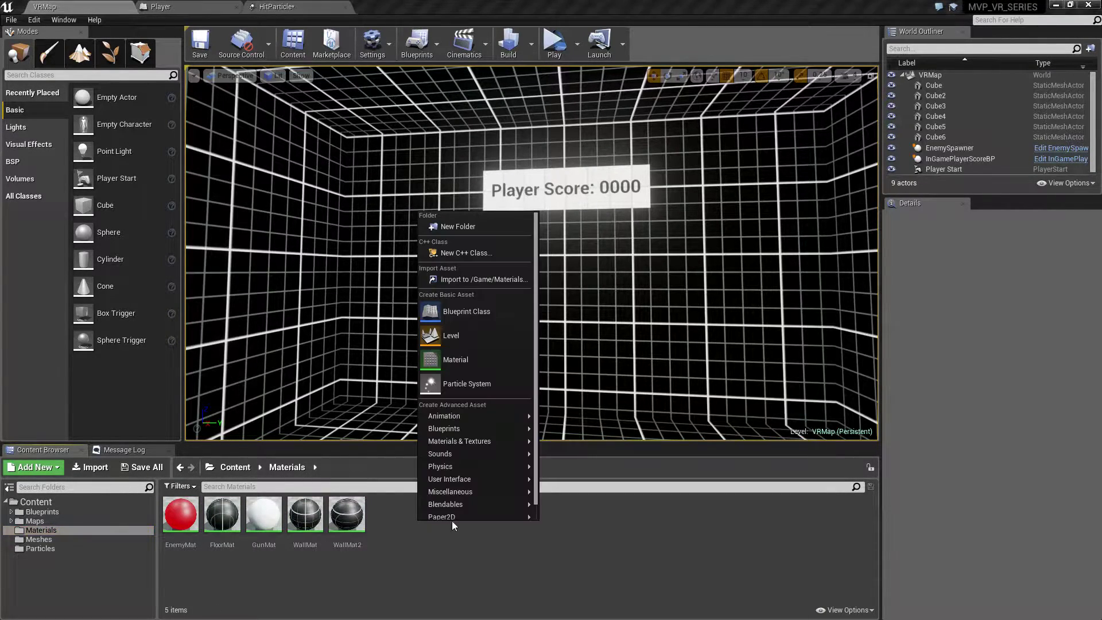
left_click(467, 362)
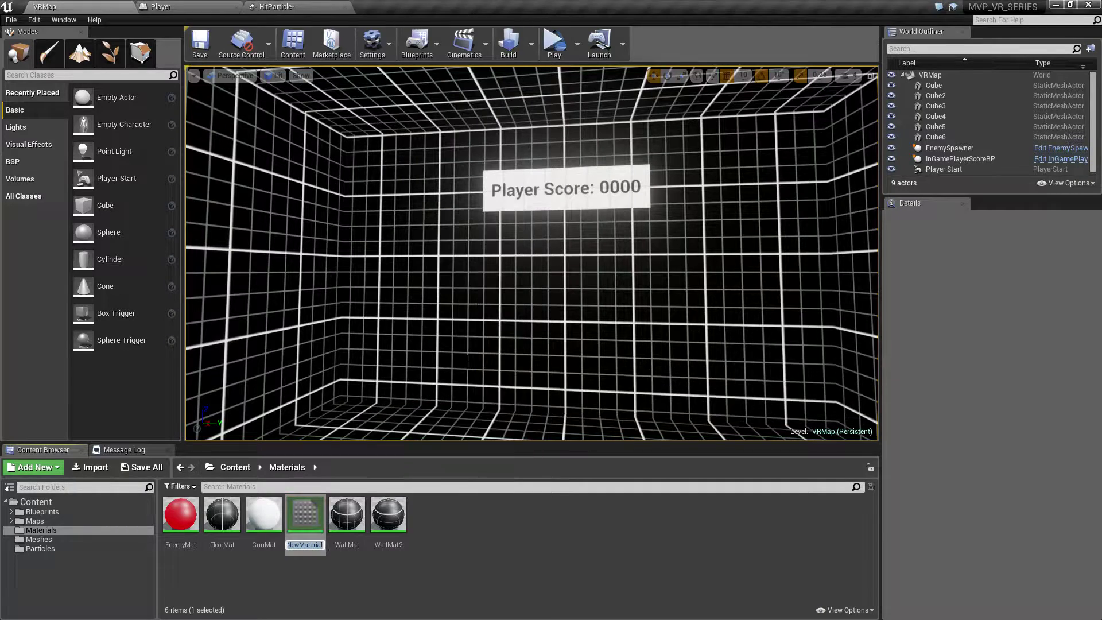
type("ParticleMat")
key("Return")
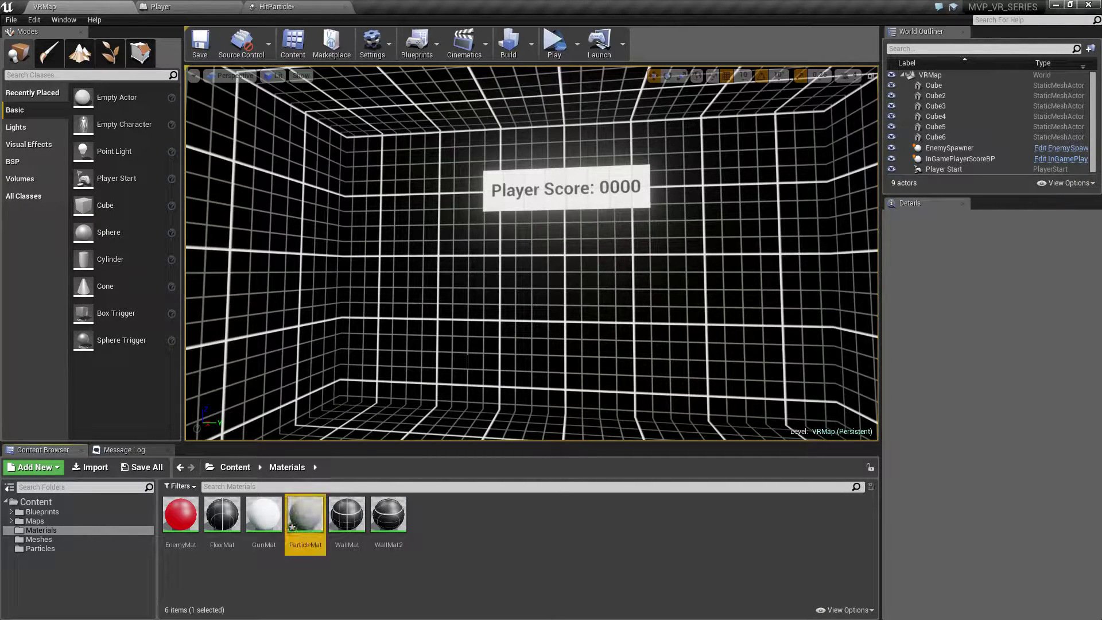
left_click(40, 548)
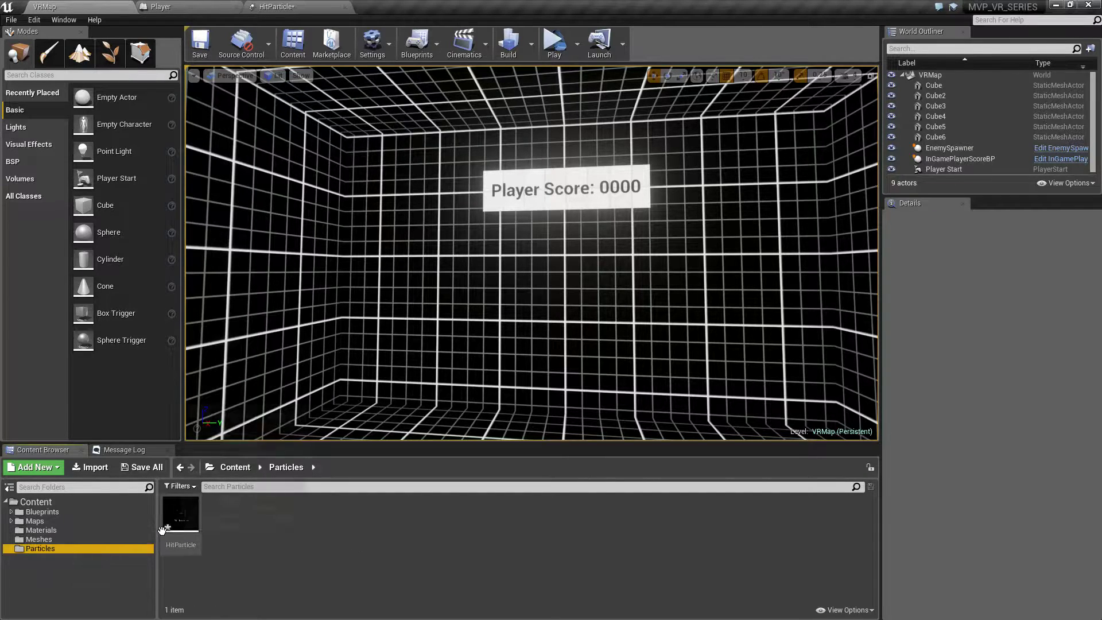
left_click(34, 530)
left_click(302, 518)
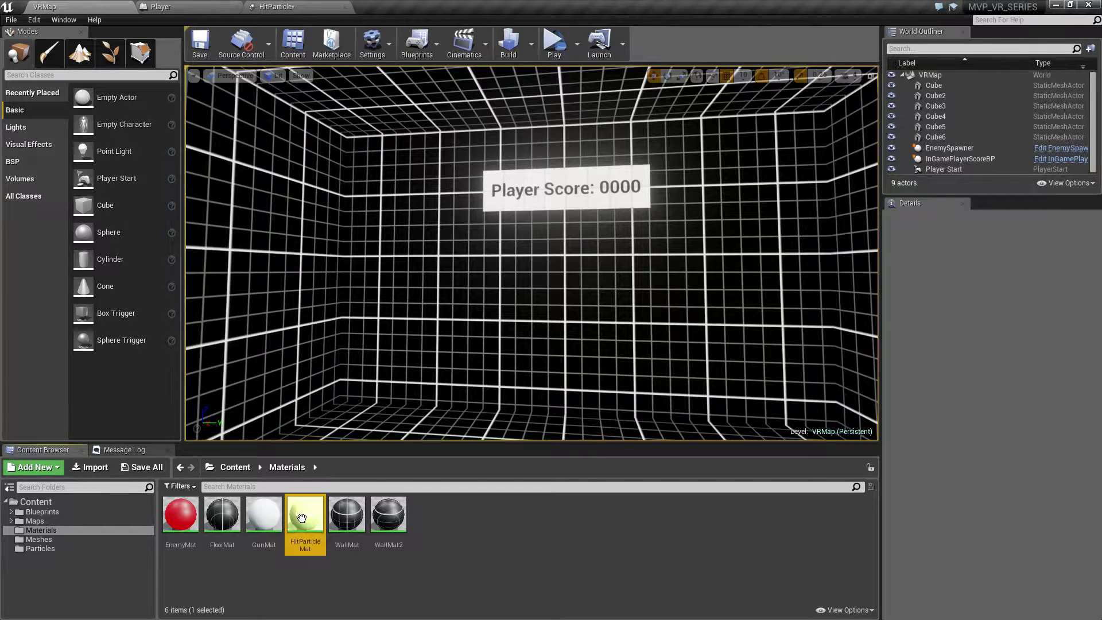
Open HitParticleMat's material graph, then view HitParticle's Color Over Life module settings.
double_click(302, 518)
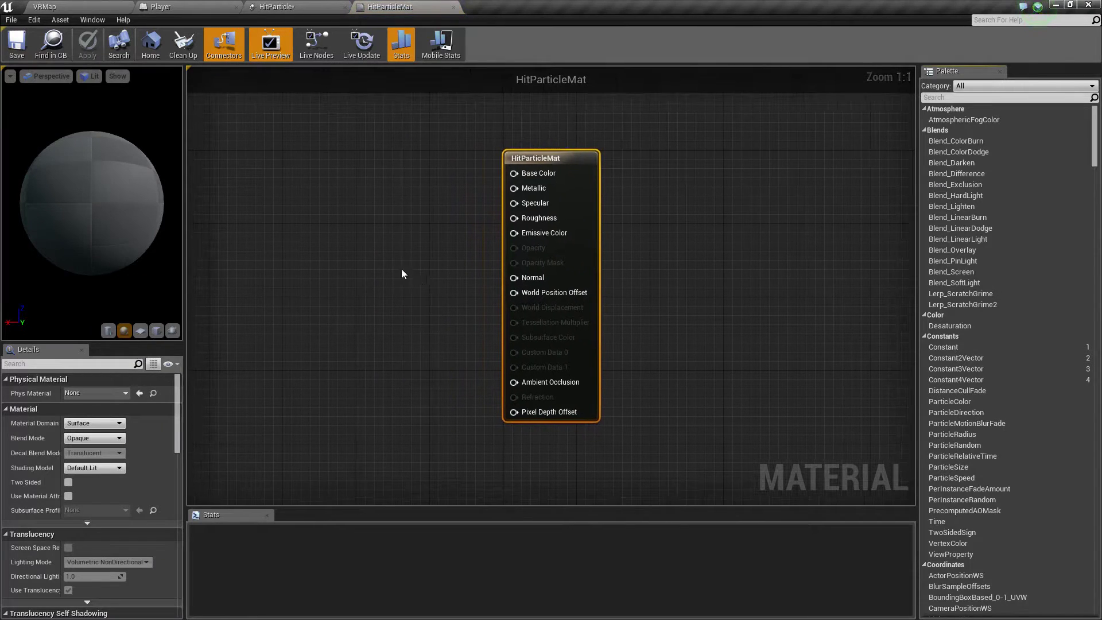
right_click(374, 248)
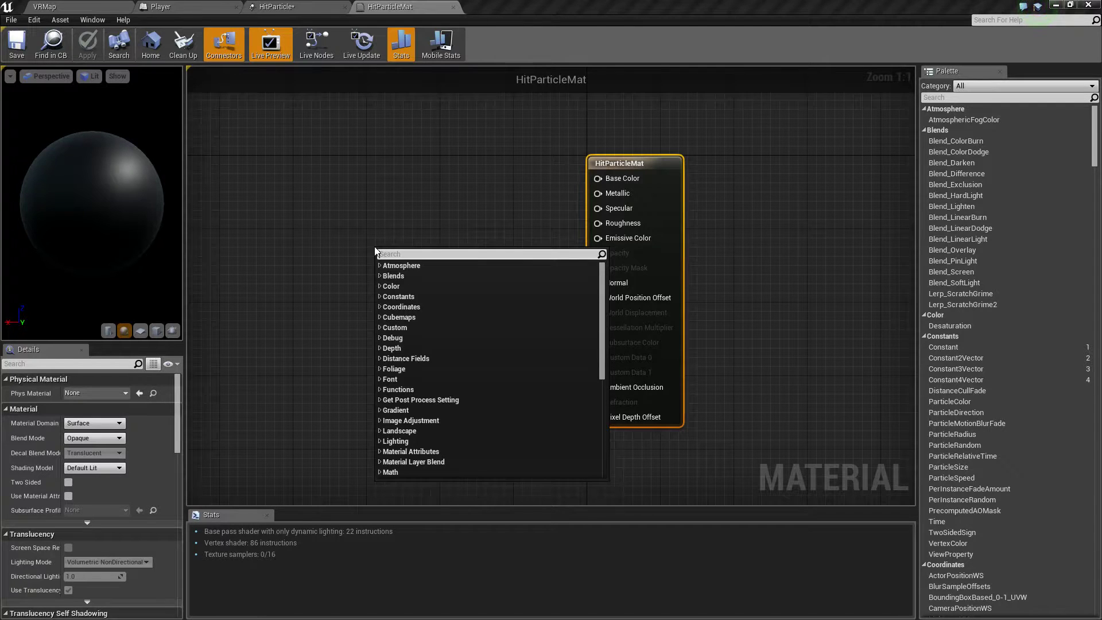
left_click(282, 6)
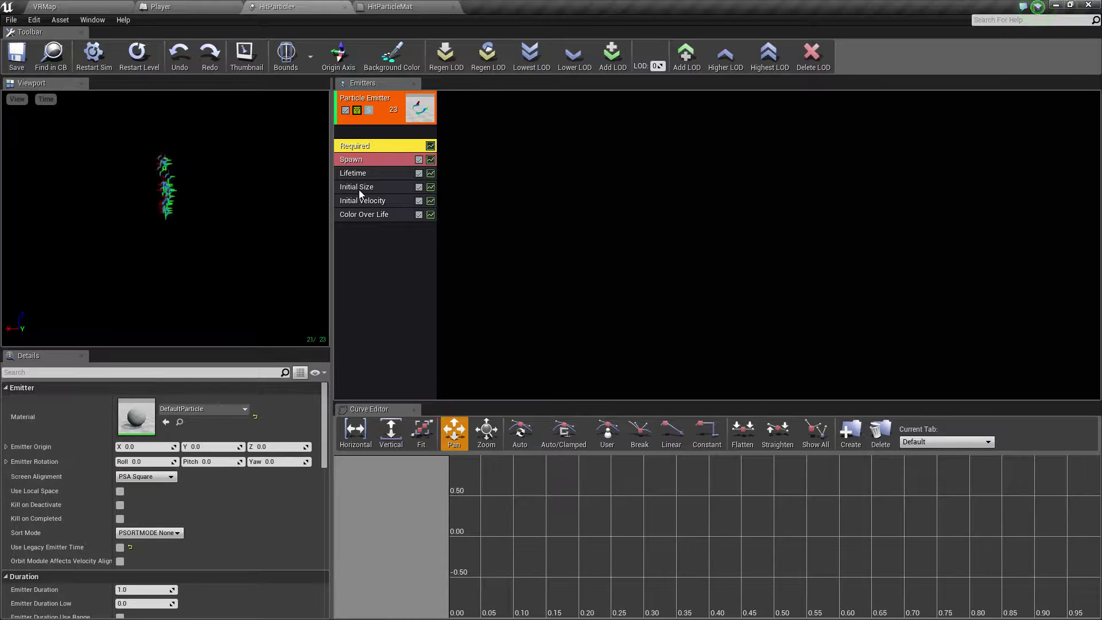
left_click(369, 215)
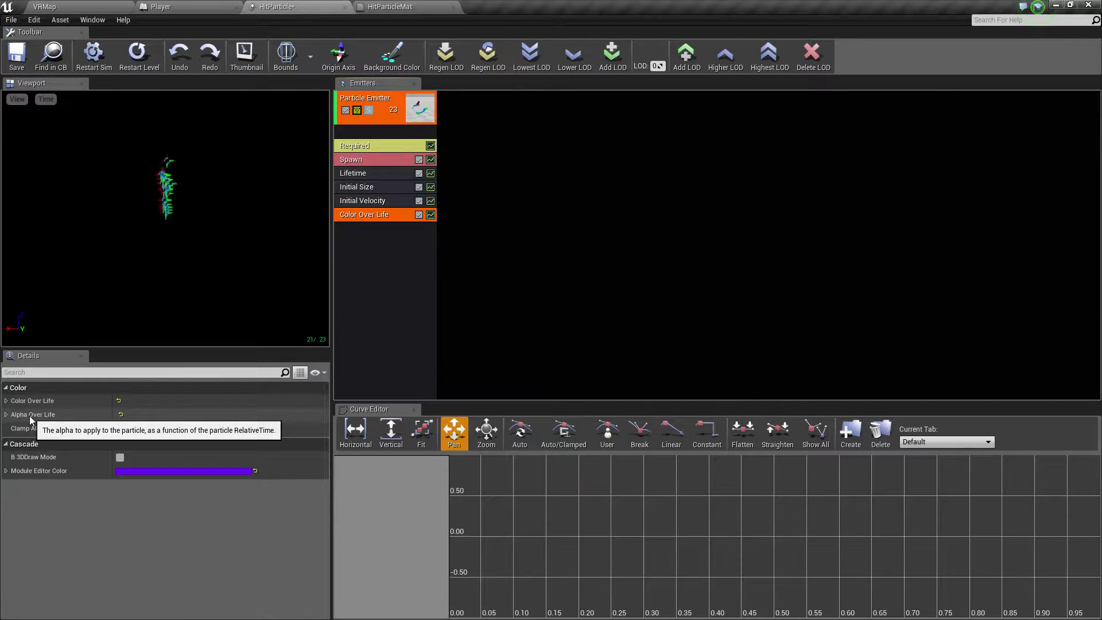
Add a Particle Color node to the HitParticleMat graph.
left_click(373, 5)
right_click(340, 254)
type("particle color")
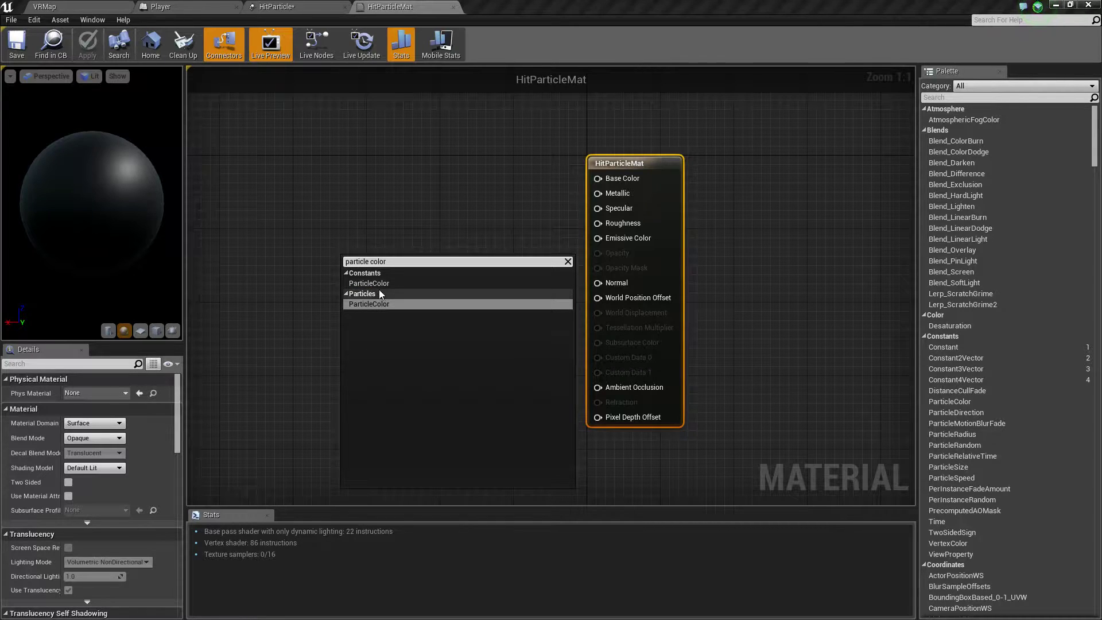
left_click(371, 304)
left_click_drag(371, 302, 602, 238)
Wire Particle Color's RGB into Emissive Color and its alpha into Opacity, then save.
left_click_drag(367, 217, 477, 217)
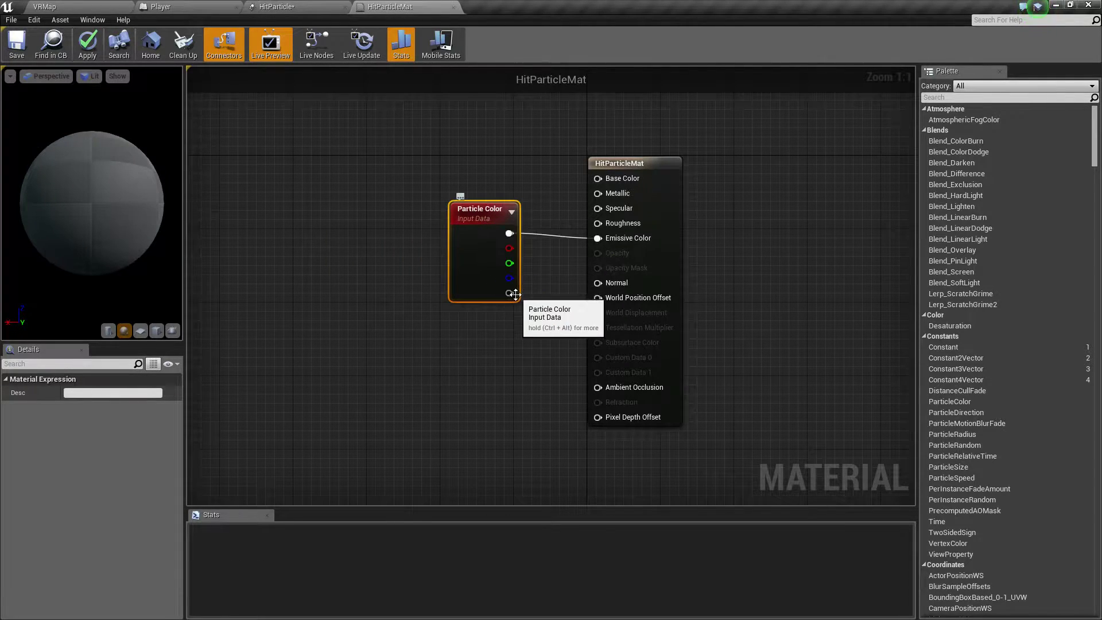
left_click_drag(510, 293, 605, 253)
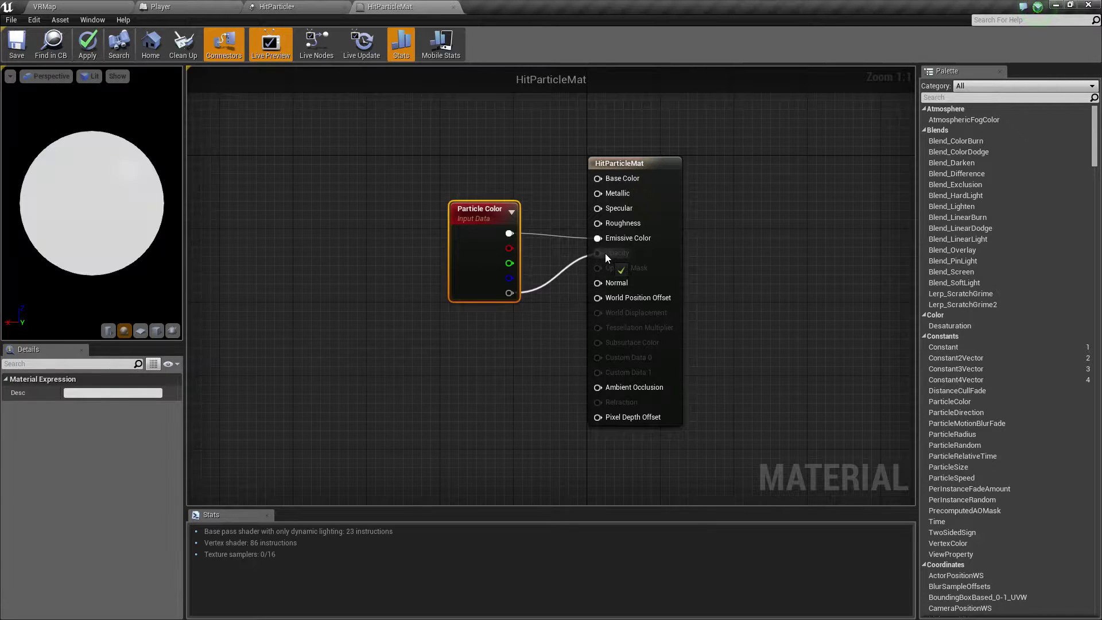
left_click(17, 43)
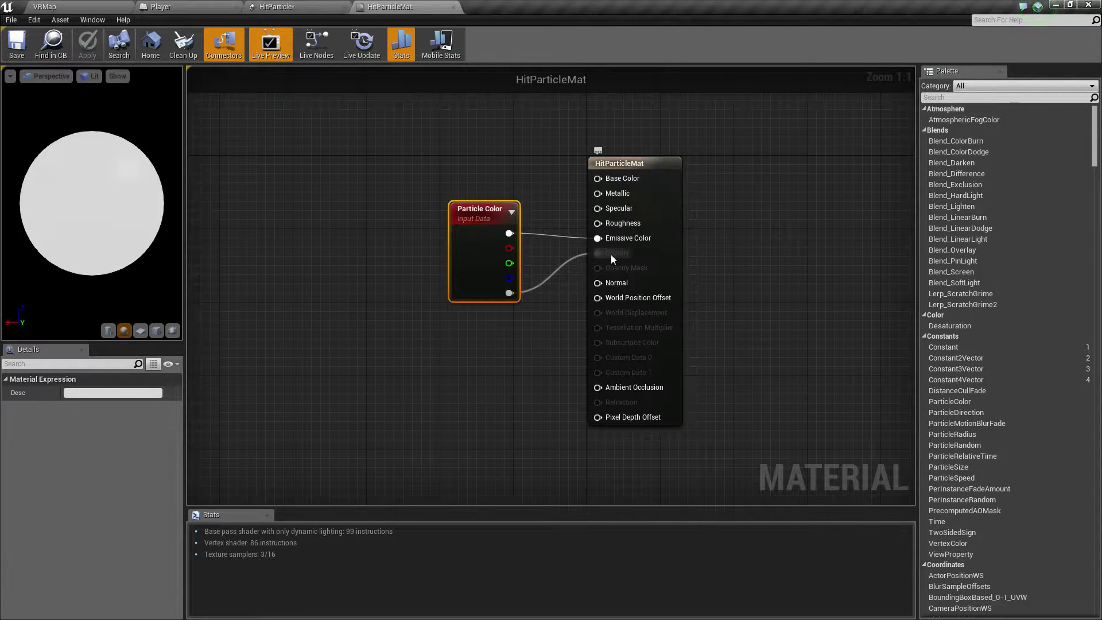
left_click(296, 6)
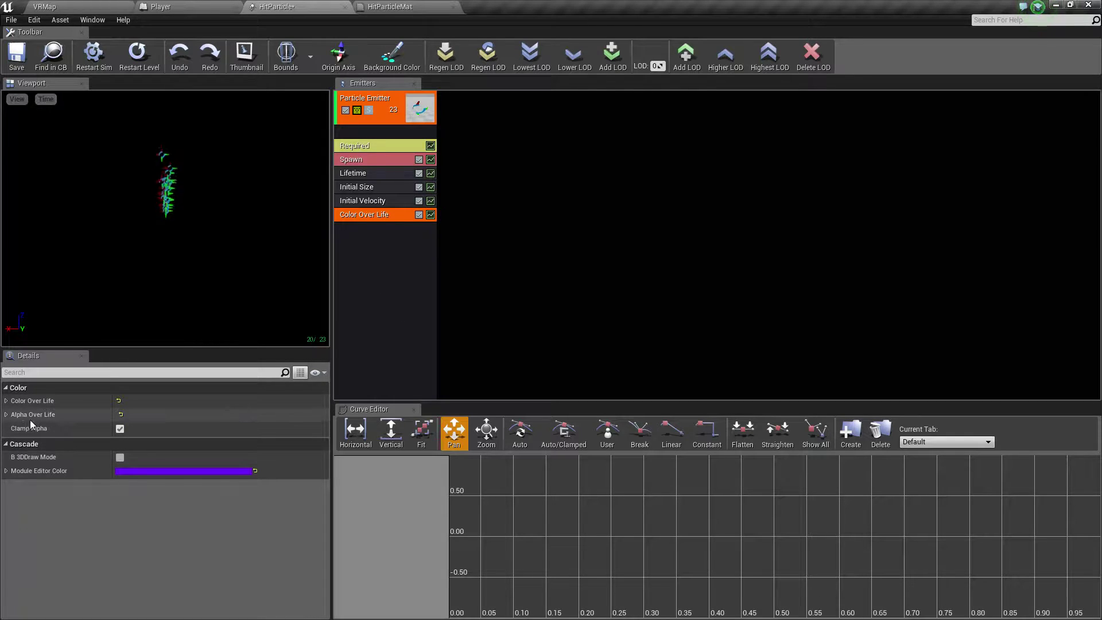
Set HitParticleMat's Blend Mode to Translucent, save, and leave Two Sided off.
left_click(390, 7)
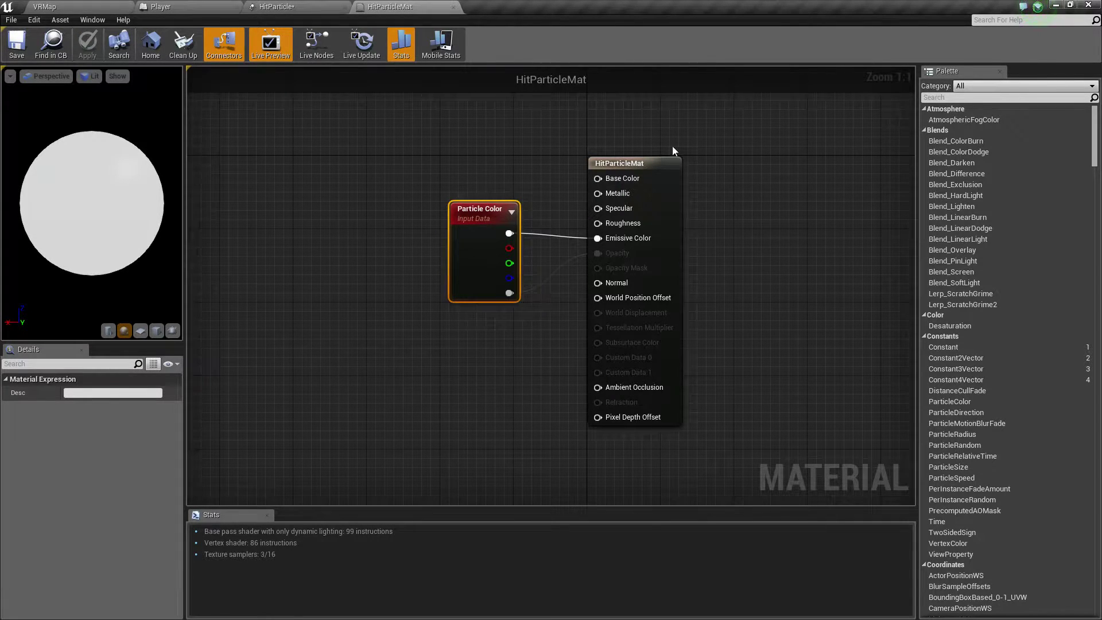
left_click(643, 163)
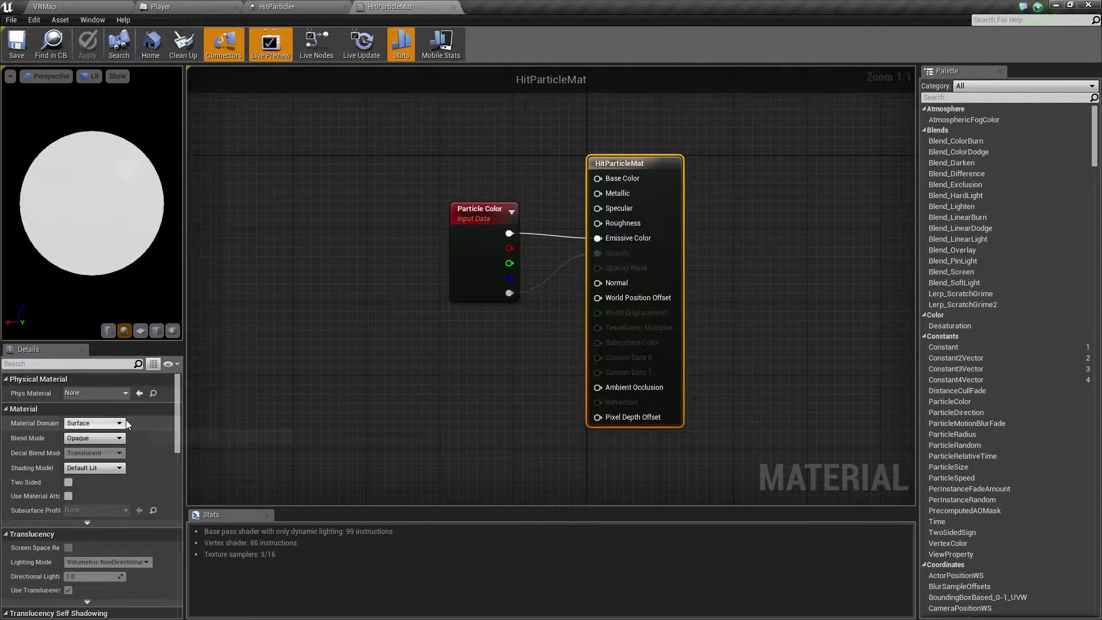
left_click(89, 438)
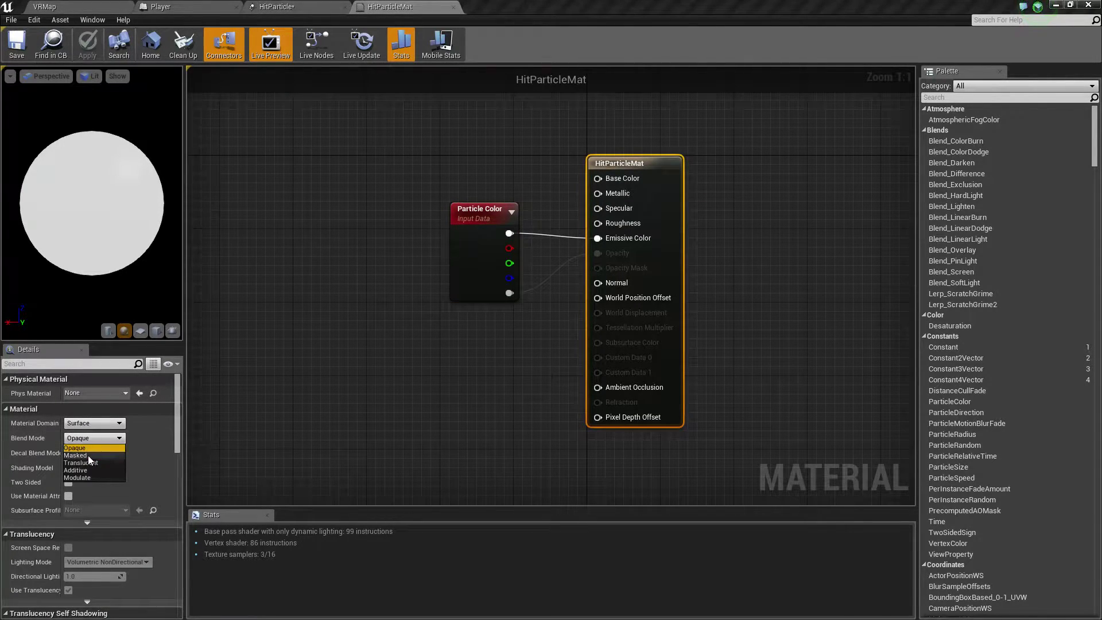
left_click(86, 462)
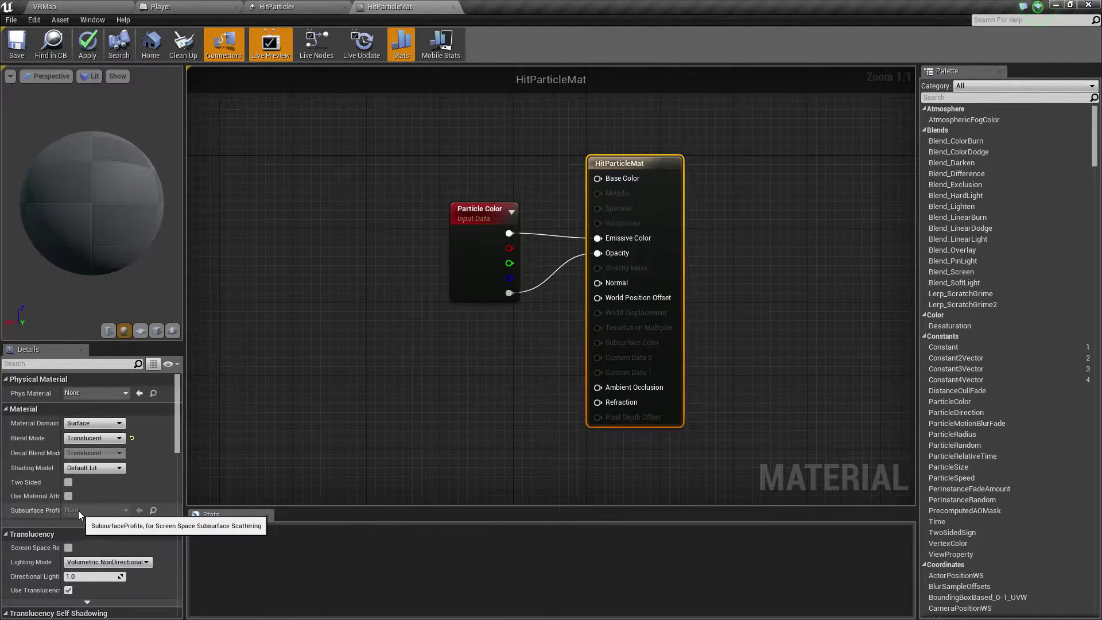
left_click(68, 482)
left_click(16, 46)
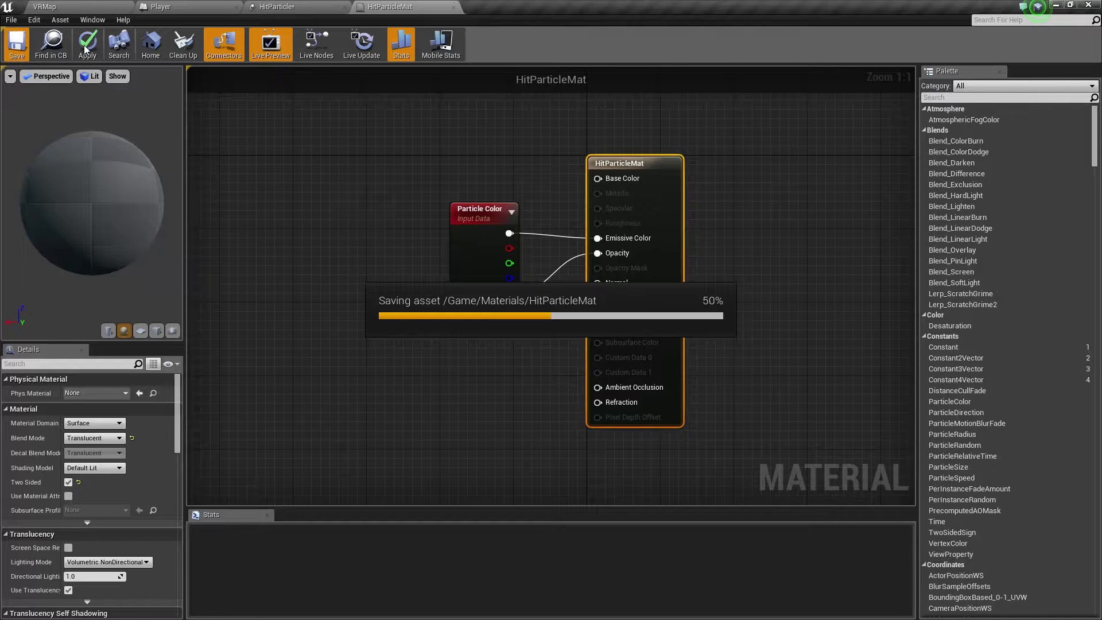
left_click(68, 483)
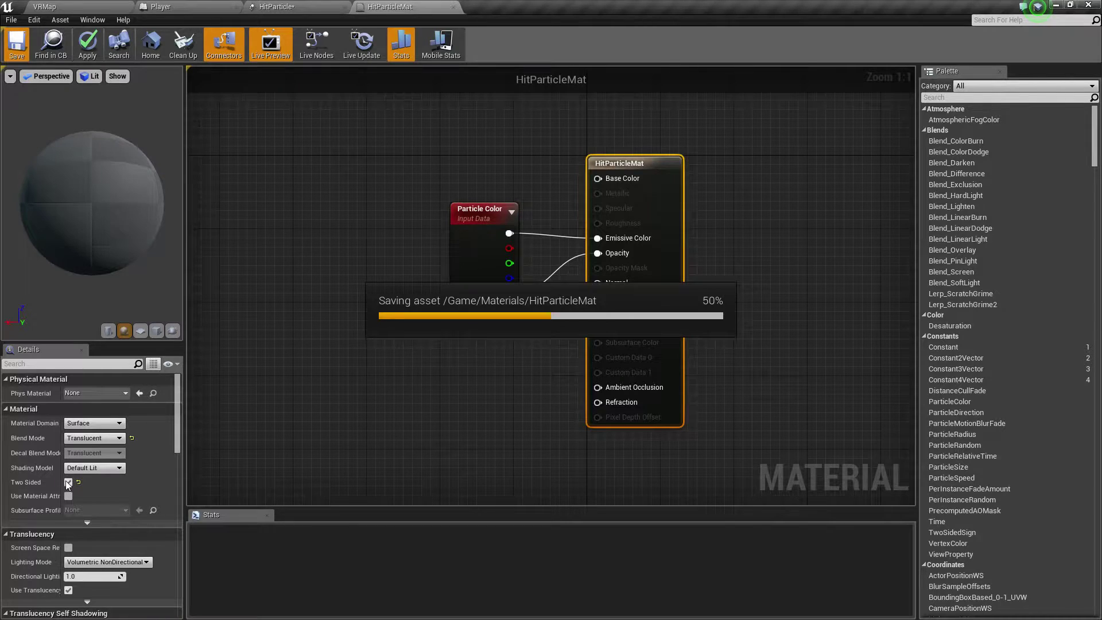
Set HitParticleMat's Shading Model to Unlit, apply the change, and save.
left_click(97, 469)
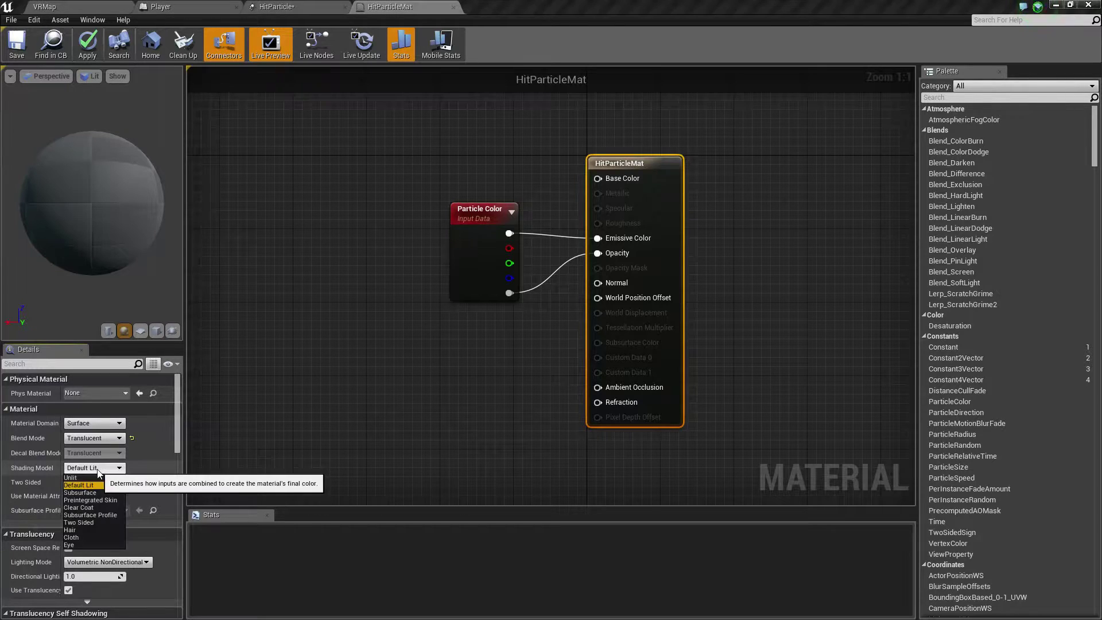
left_click(71, 478)
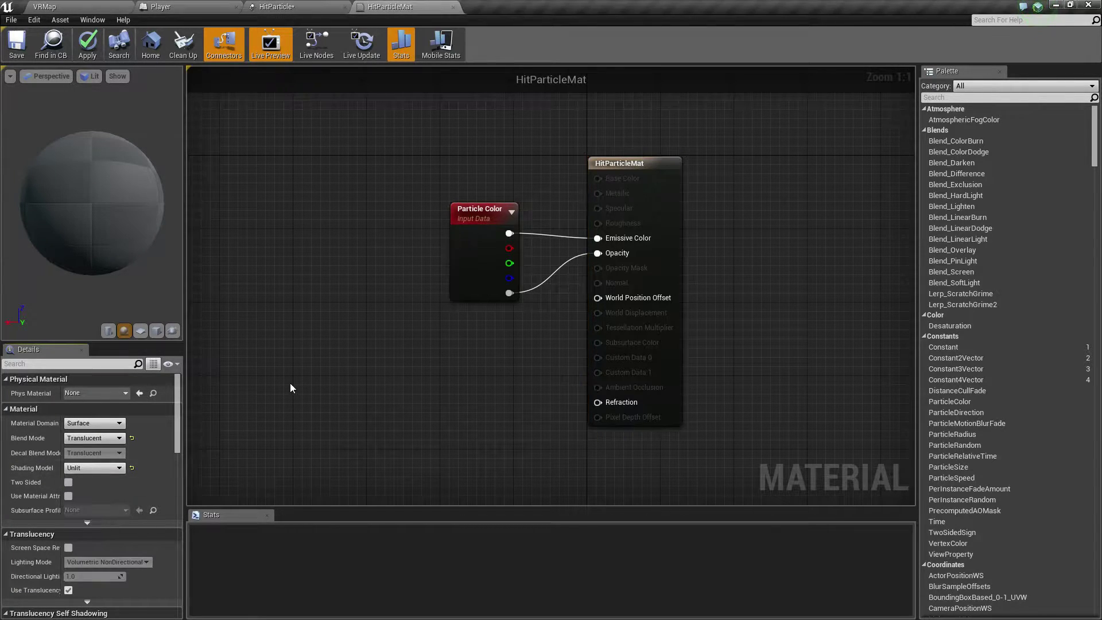
left_click(79, 47)
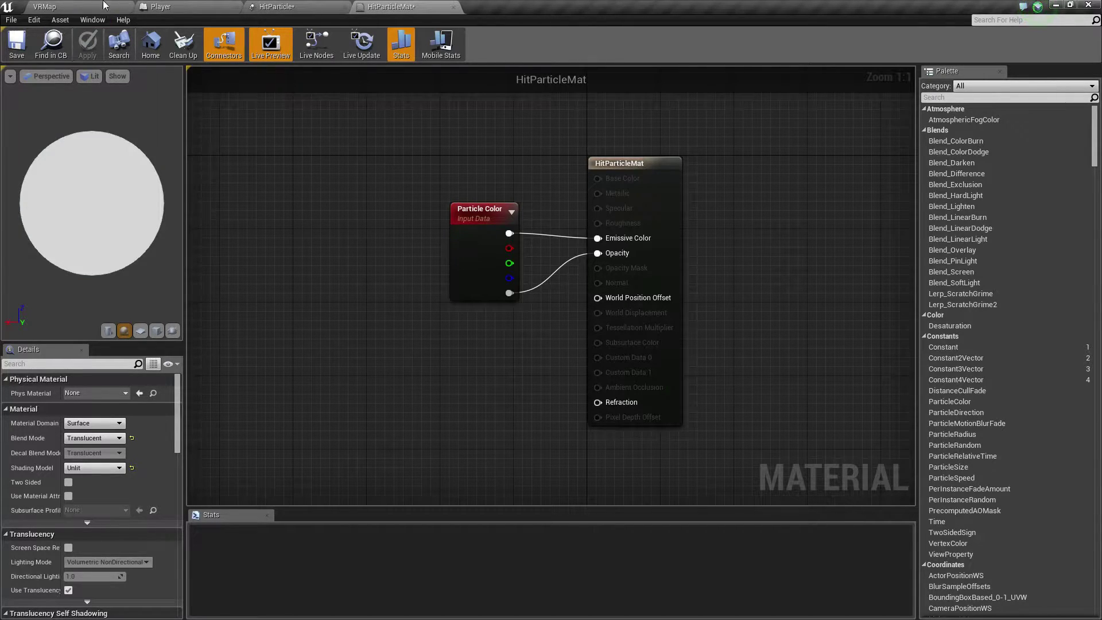
left_click(16, 46)
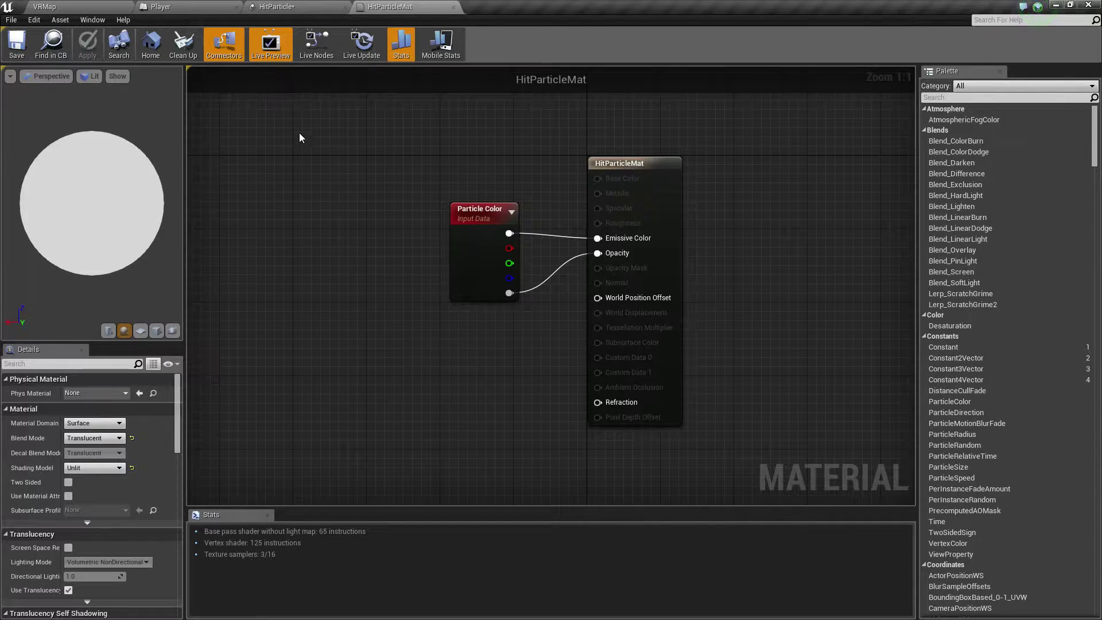
Close the HitParticleMat material editor.
left_click_drag(423, 167, 532, 378)
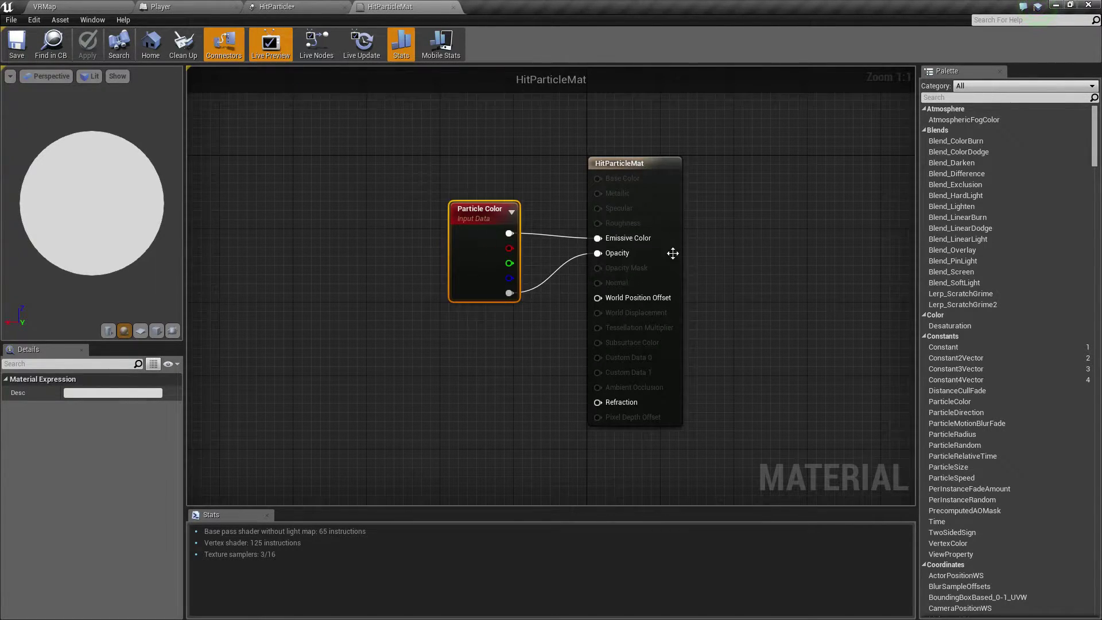
left_click(313, 376)
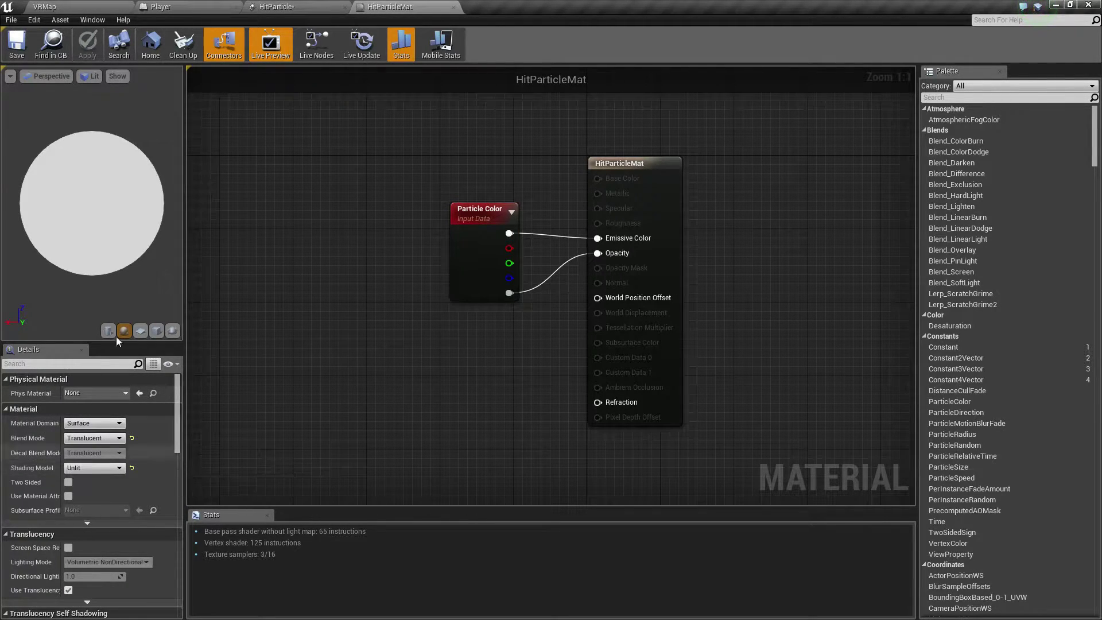
left_click(454, 7)
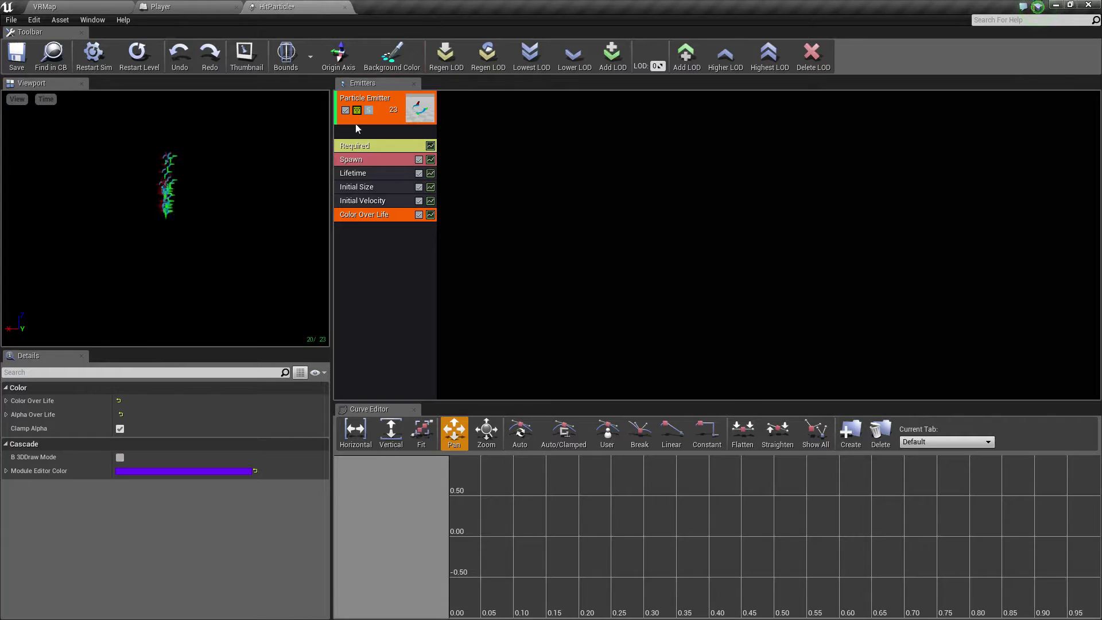
Close the Player blueprint and set the HitParticle emitter's Required material to HitParticleMat.
left_click(137, 6)
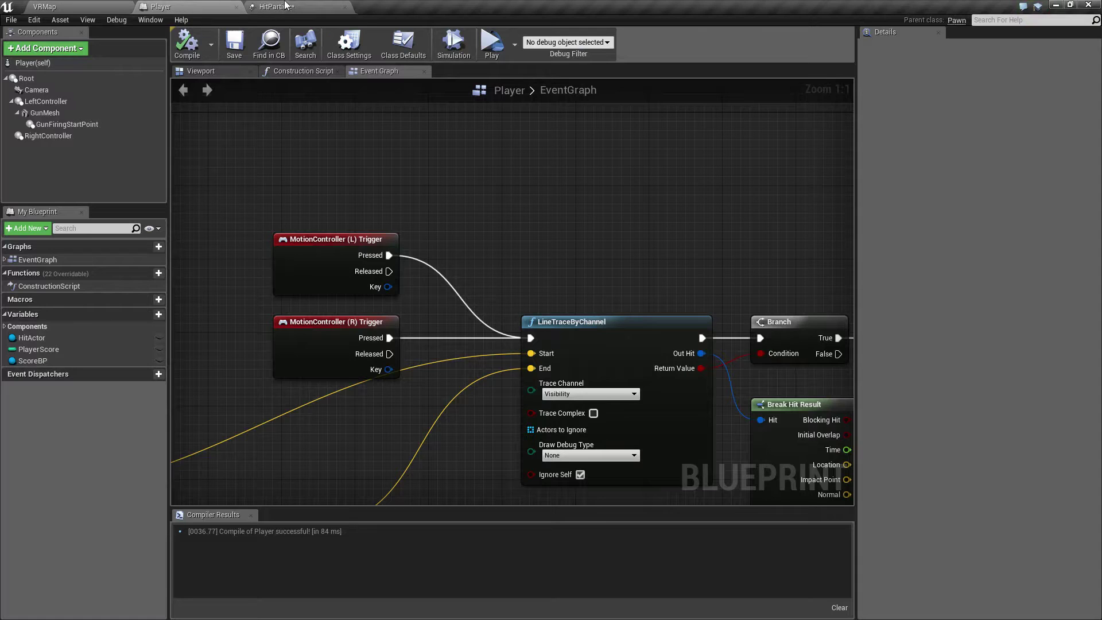
left_click(237, 7)
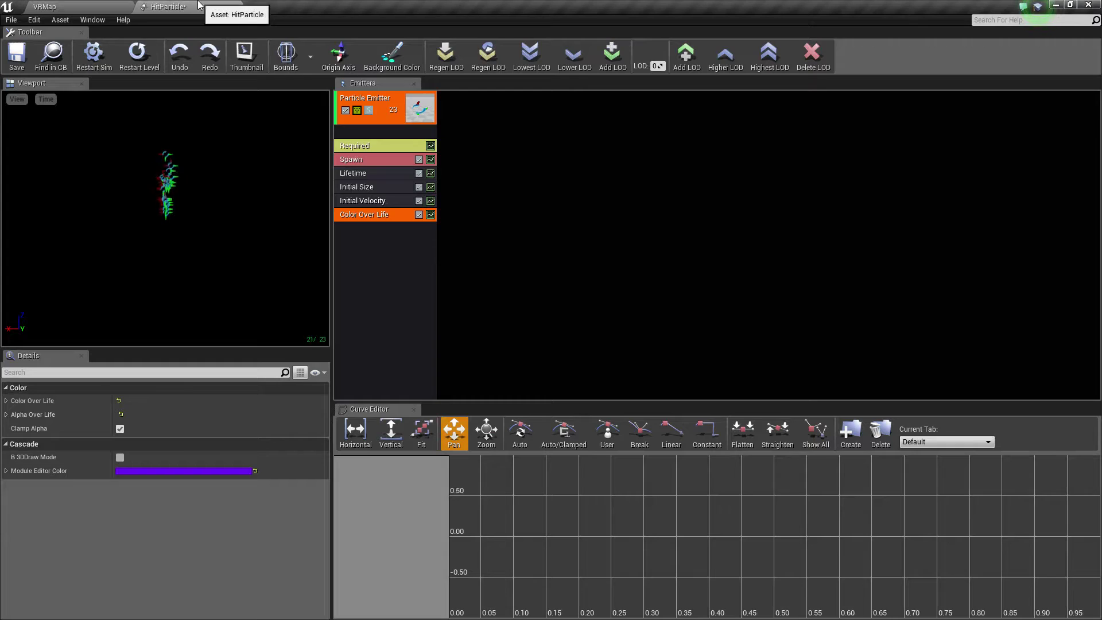
left_click(383, 144)
left_click(190, 408)
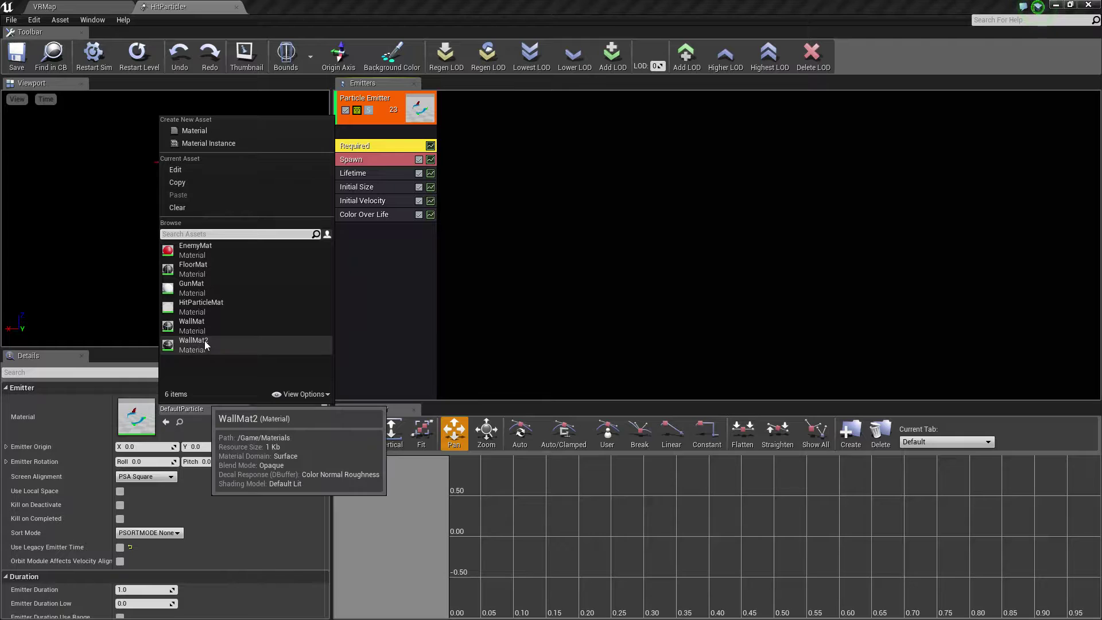
left_click(215, 305)
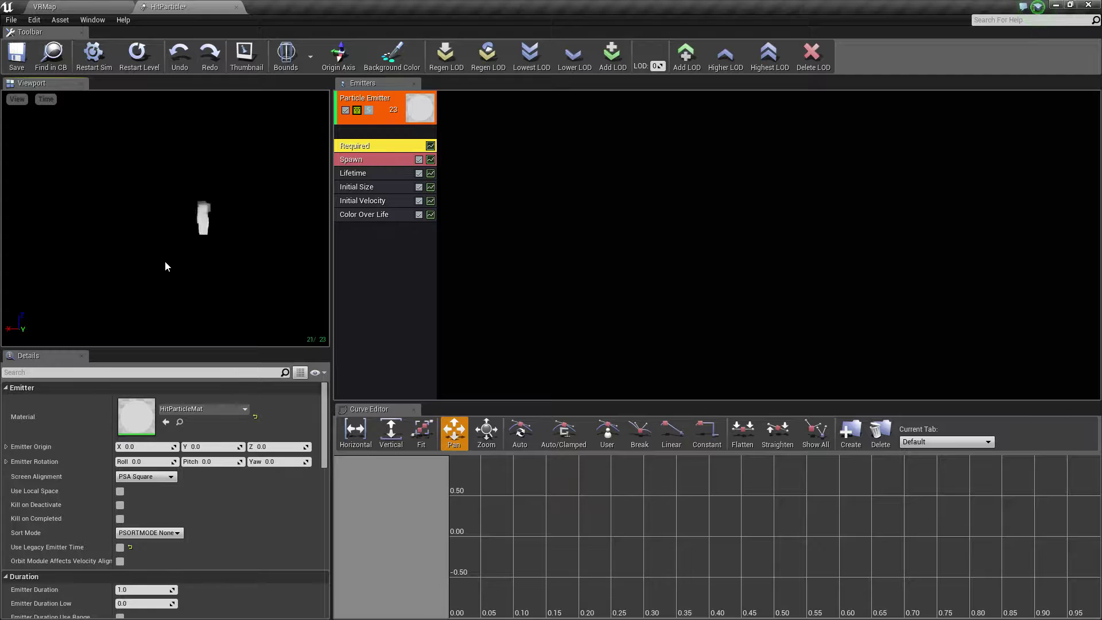
left_click_drag(172, 229, 100, 230)
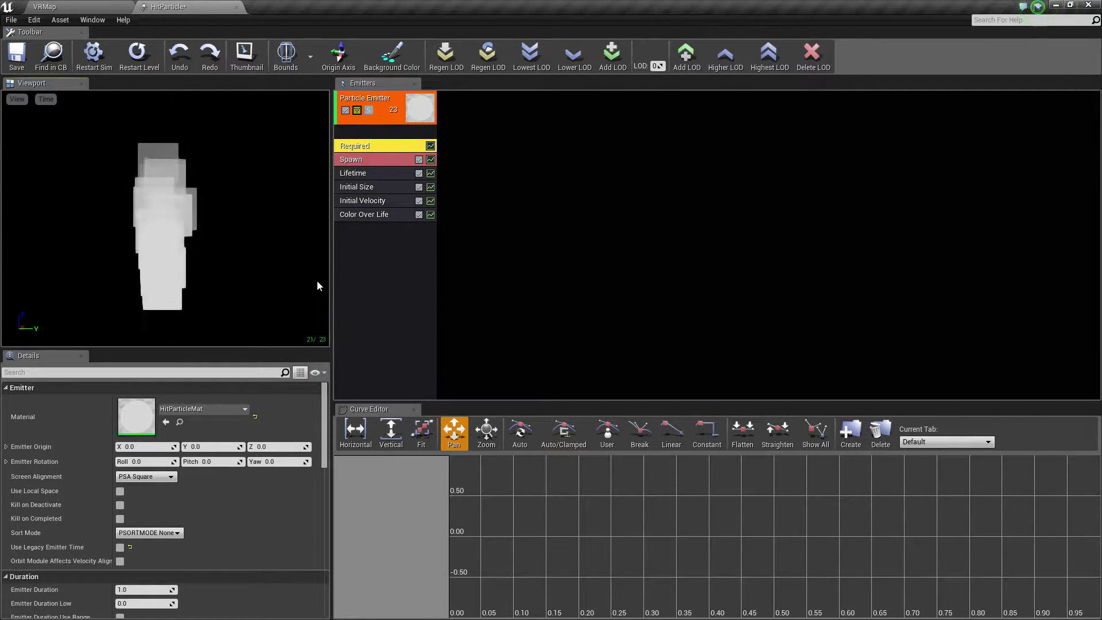
Expand Initial Size's Start Size distribution and enter a first set of Max and Min values.
left_click(363, 186)
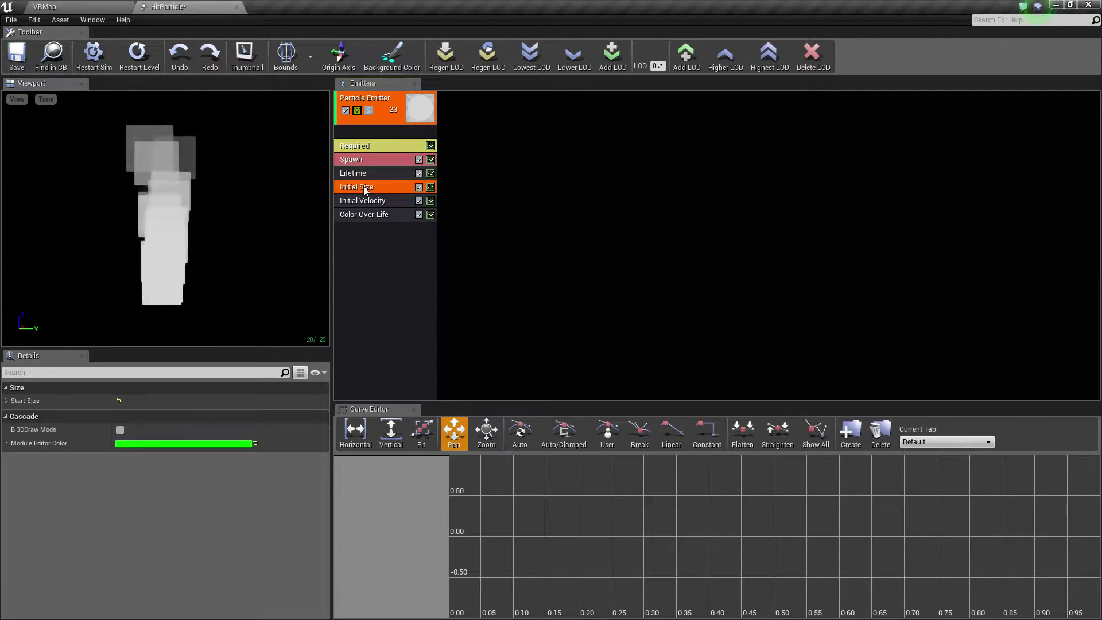
left_click(6, 400)
left_click(12, 415)
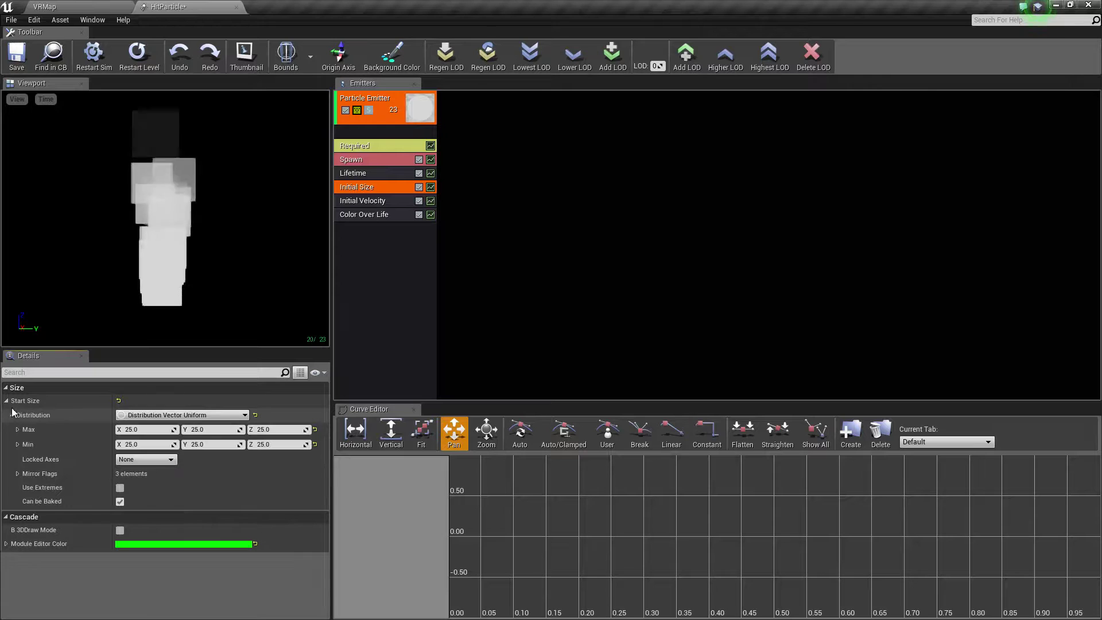
left_click(147, 429)
type("3")
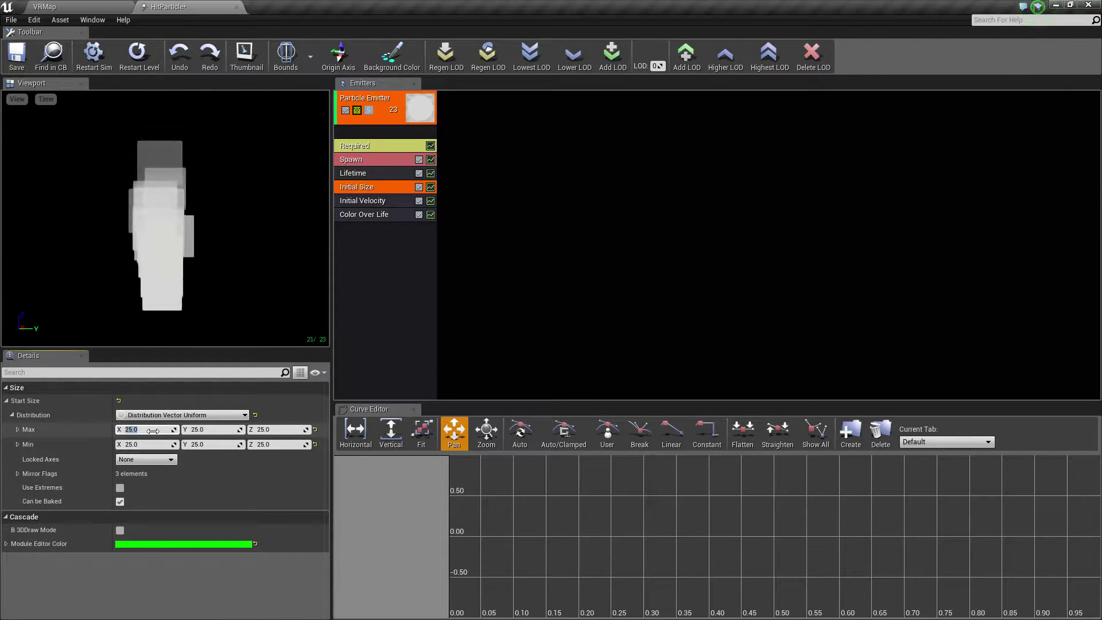
key("Tab")
type("3")
key("Tab")
type("3")
key("Tab")
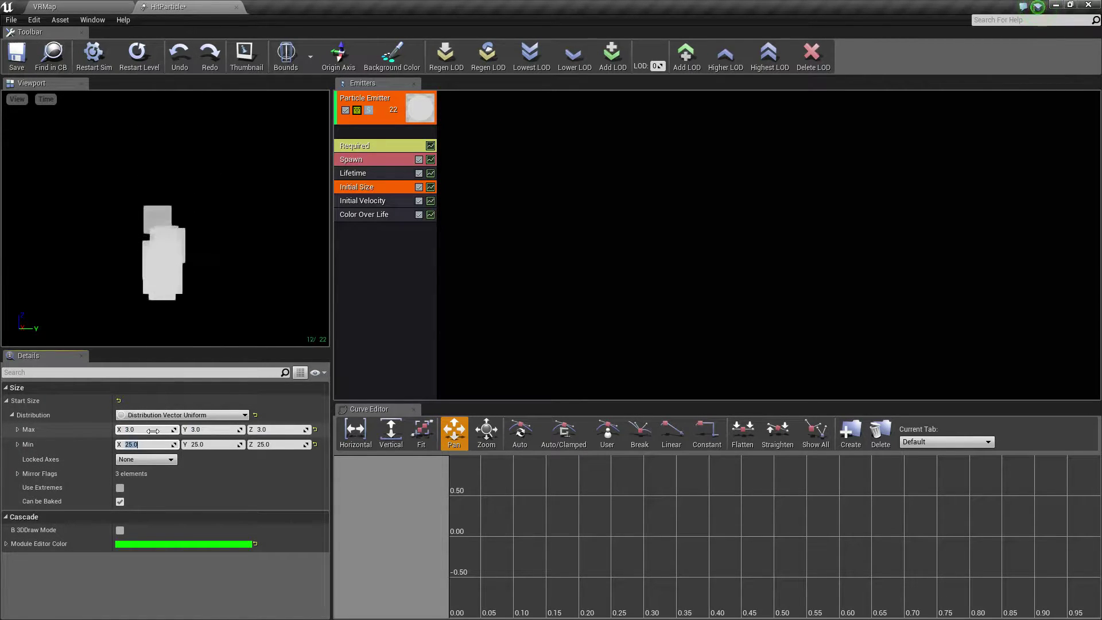
type("1")
key("Tab")
type("1")
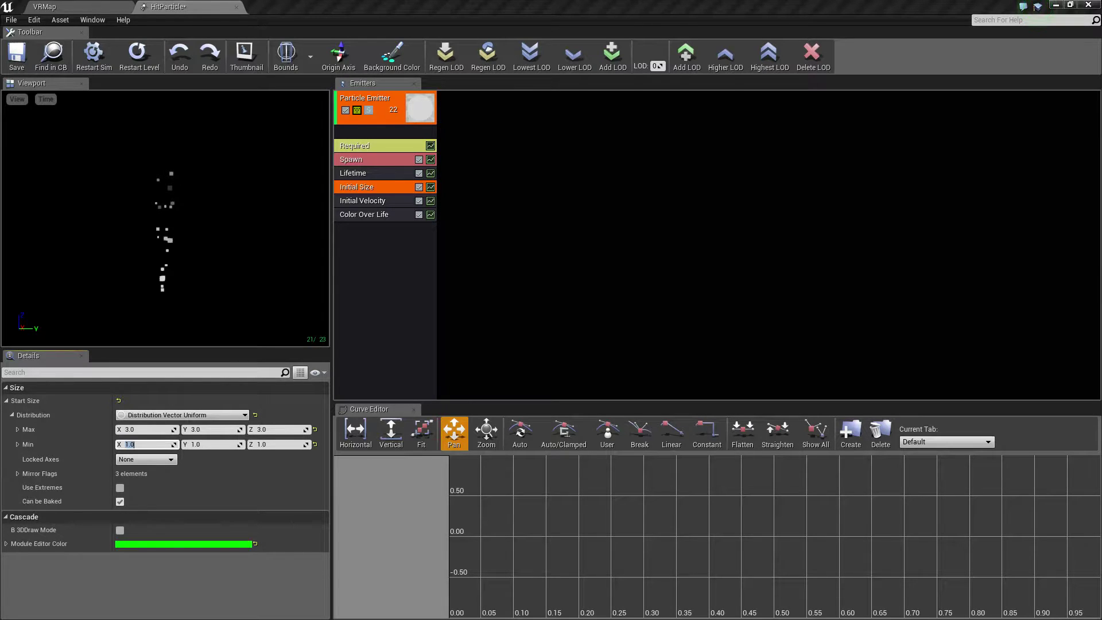
key("Return")
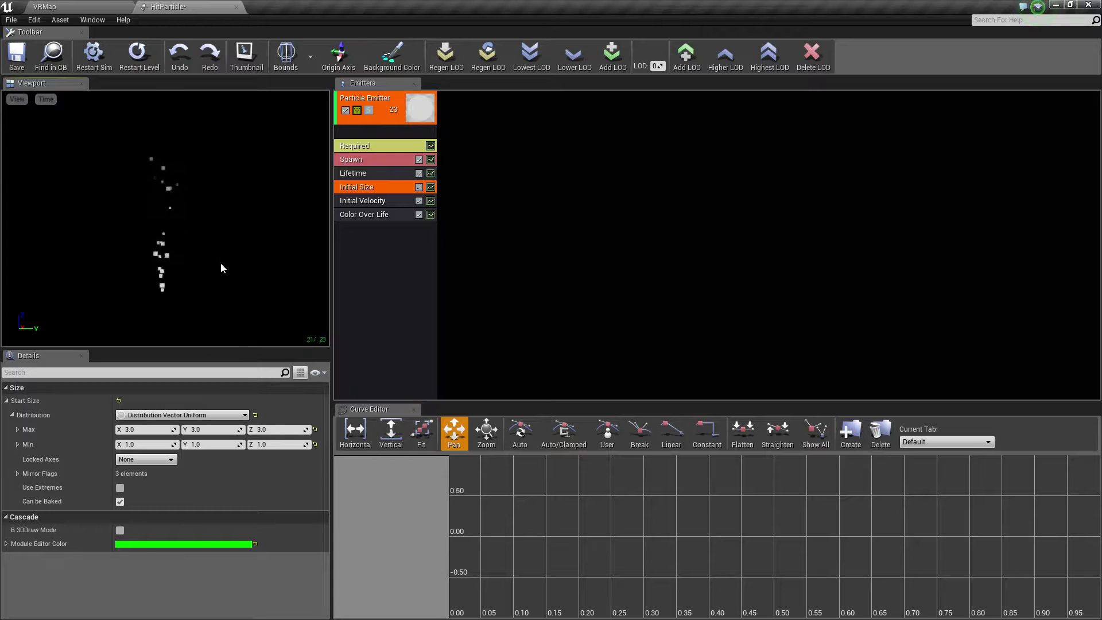
Set Start Size Max X, Y, Z to 10 and Min values to 7.
left_click(152, 429)
type("10")
key("Tab")
type("10")
key("Tab")
type("10")
key("Tab")
type("7")
key("Tab")
type("7")
key("Tab")
type("7")
key("Tab")
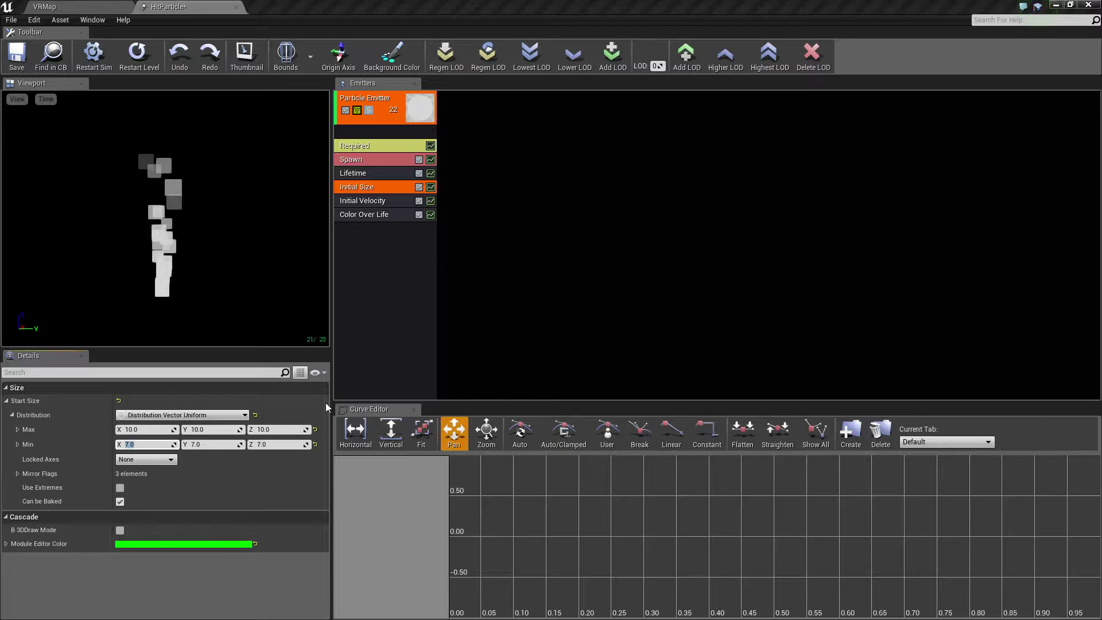
Give the Lifetime module's Distribution a Min of 0.4 and a Max of 0.6 seconds.
left_click(364, 174)
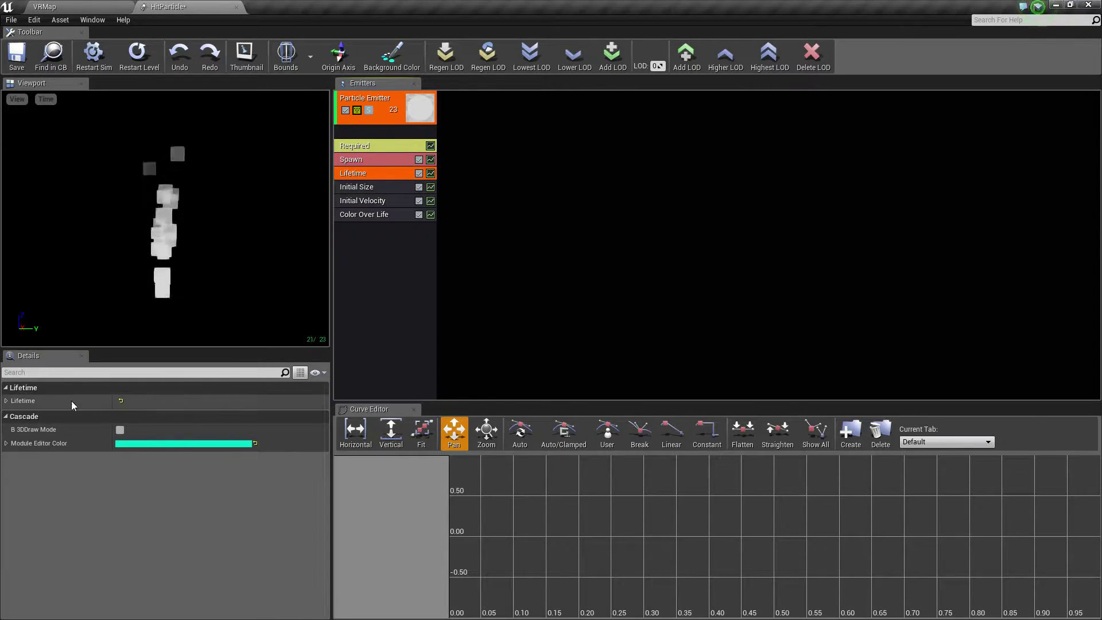
left_click(11, 416)
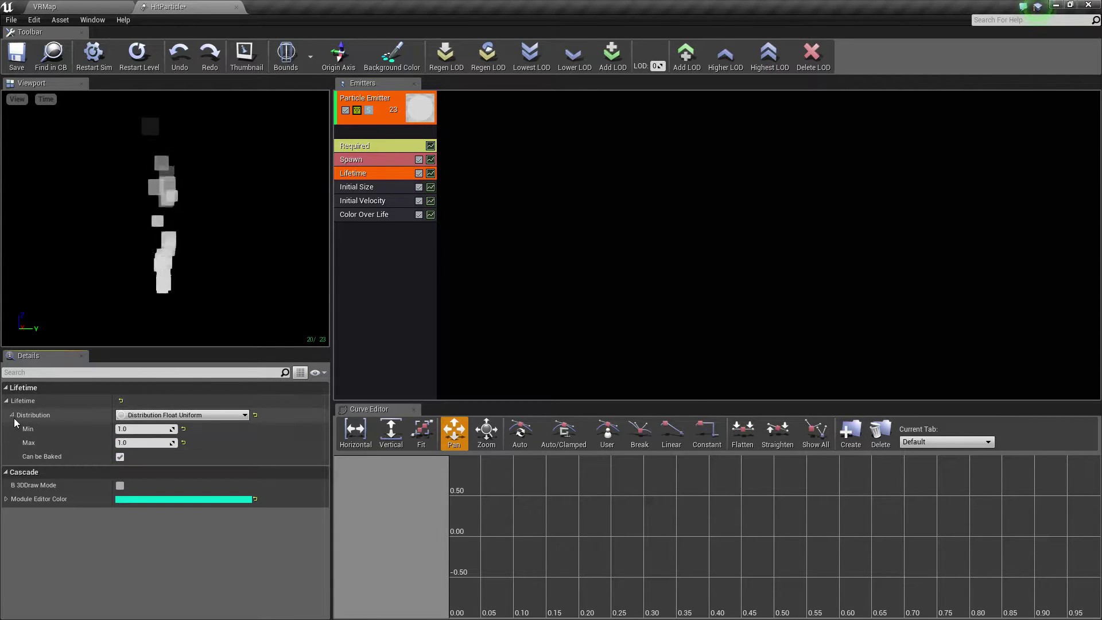
left_click(140, 429)
type("0.4")
key("Tab")
type("0.6")
left_click(140, 429)
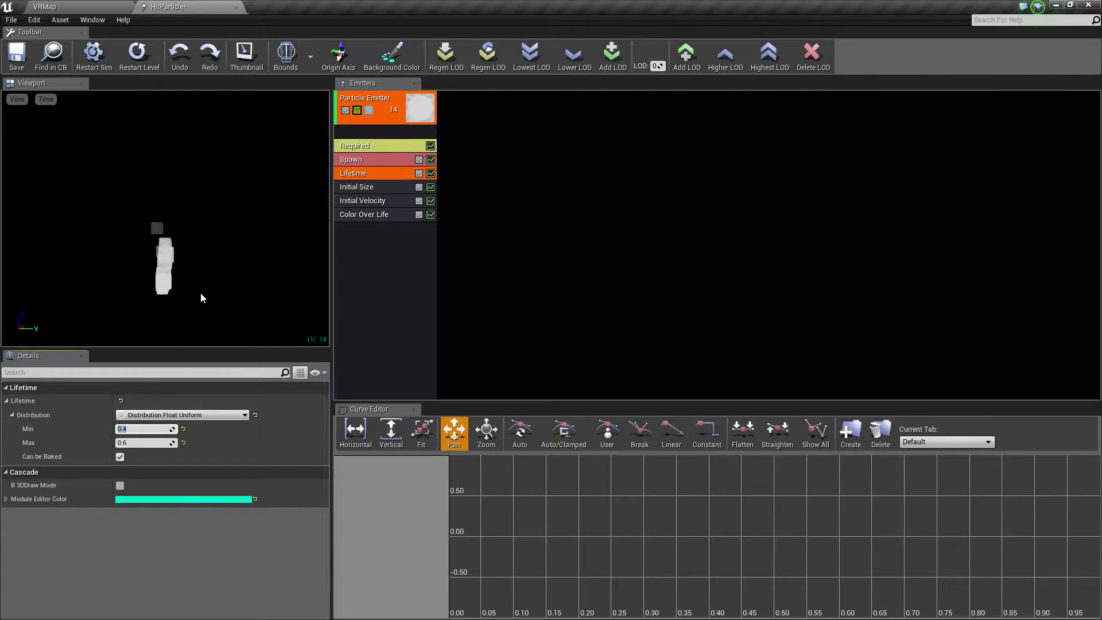